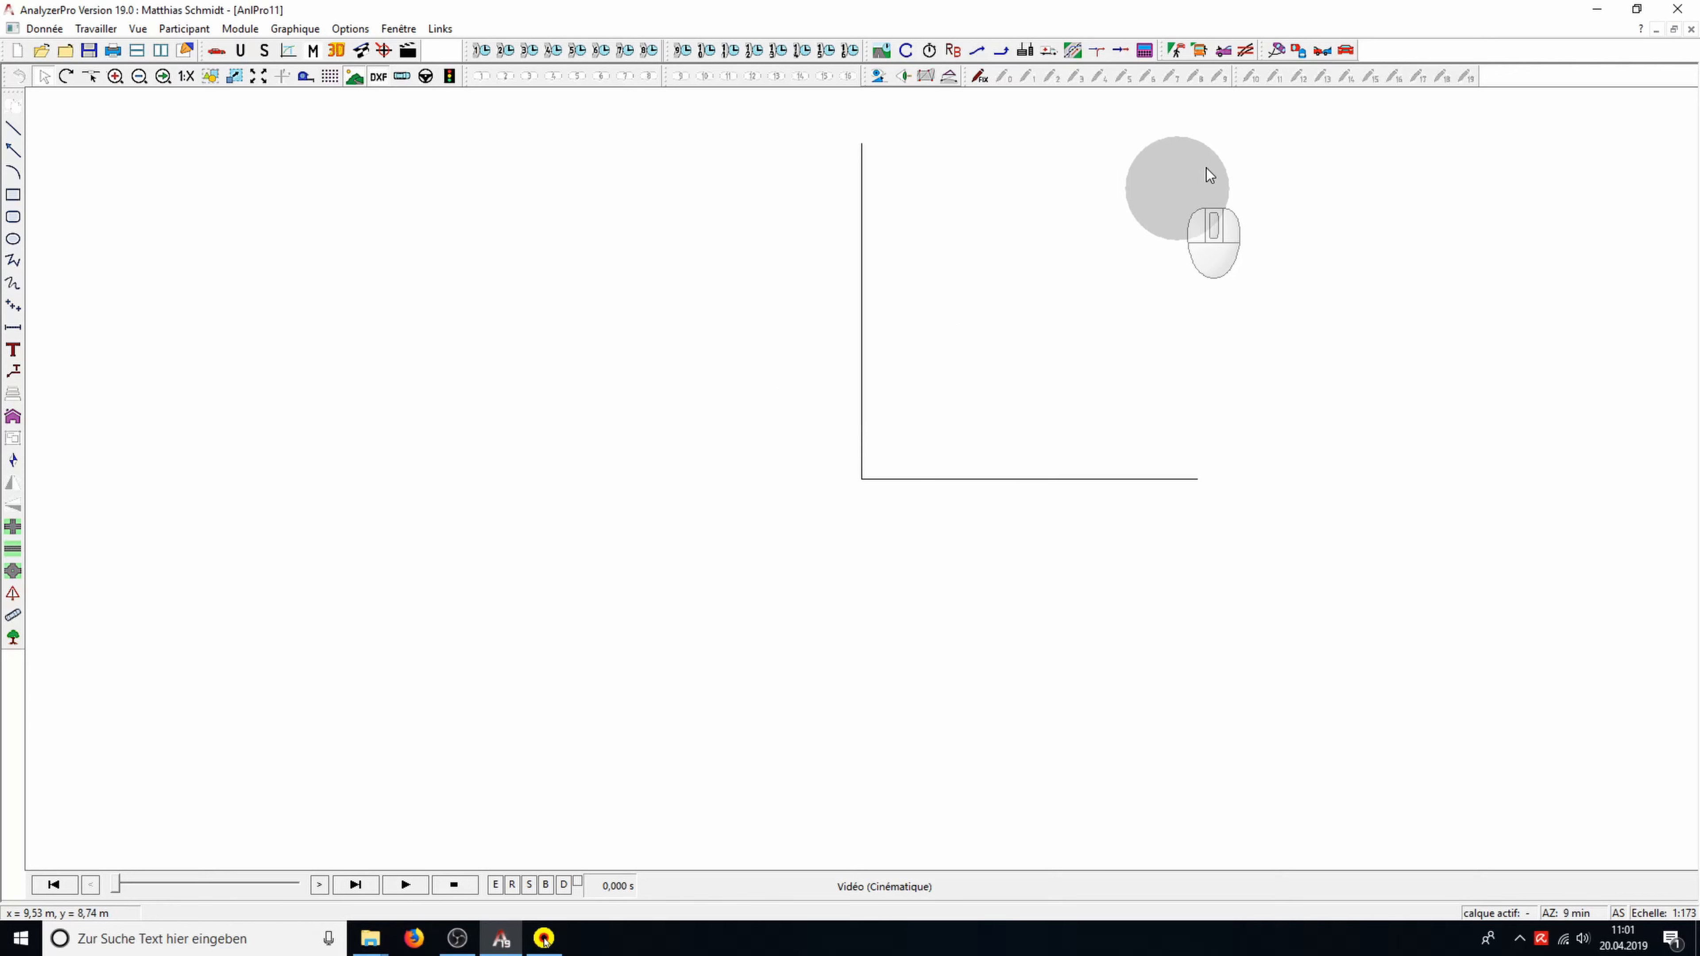
Open the collision simulation module, line up its extra toolbars beside the existing ones and load vehicle 1 into the scene.
click(1351, 52)
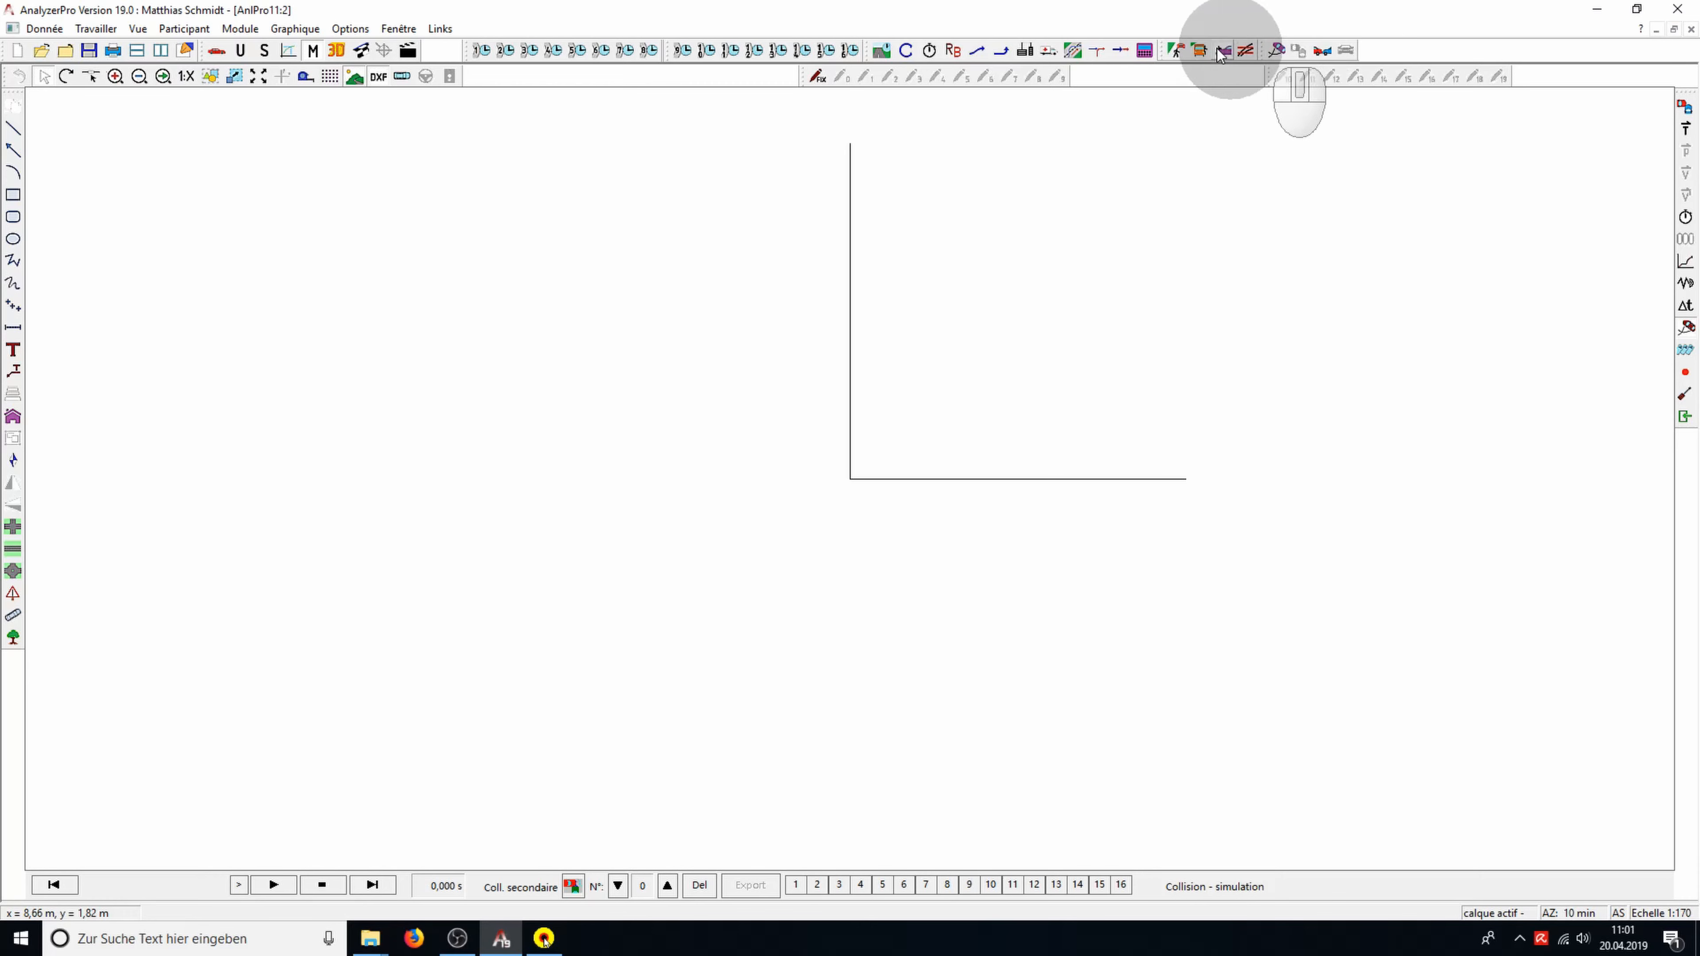
drag(804, 79, 467, 79)
drag(1266, 78, 737, 77)
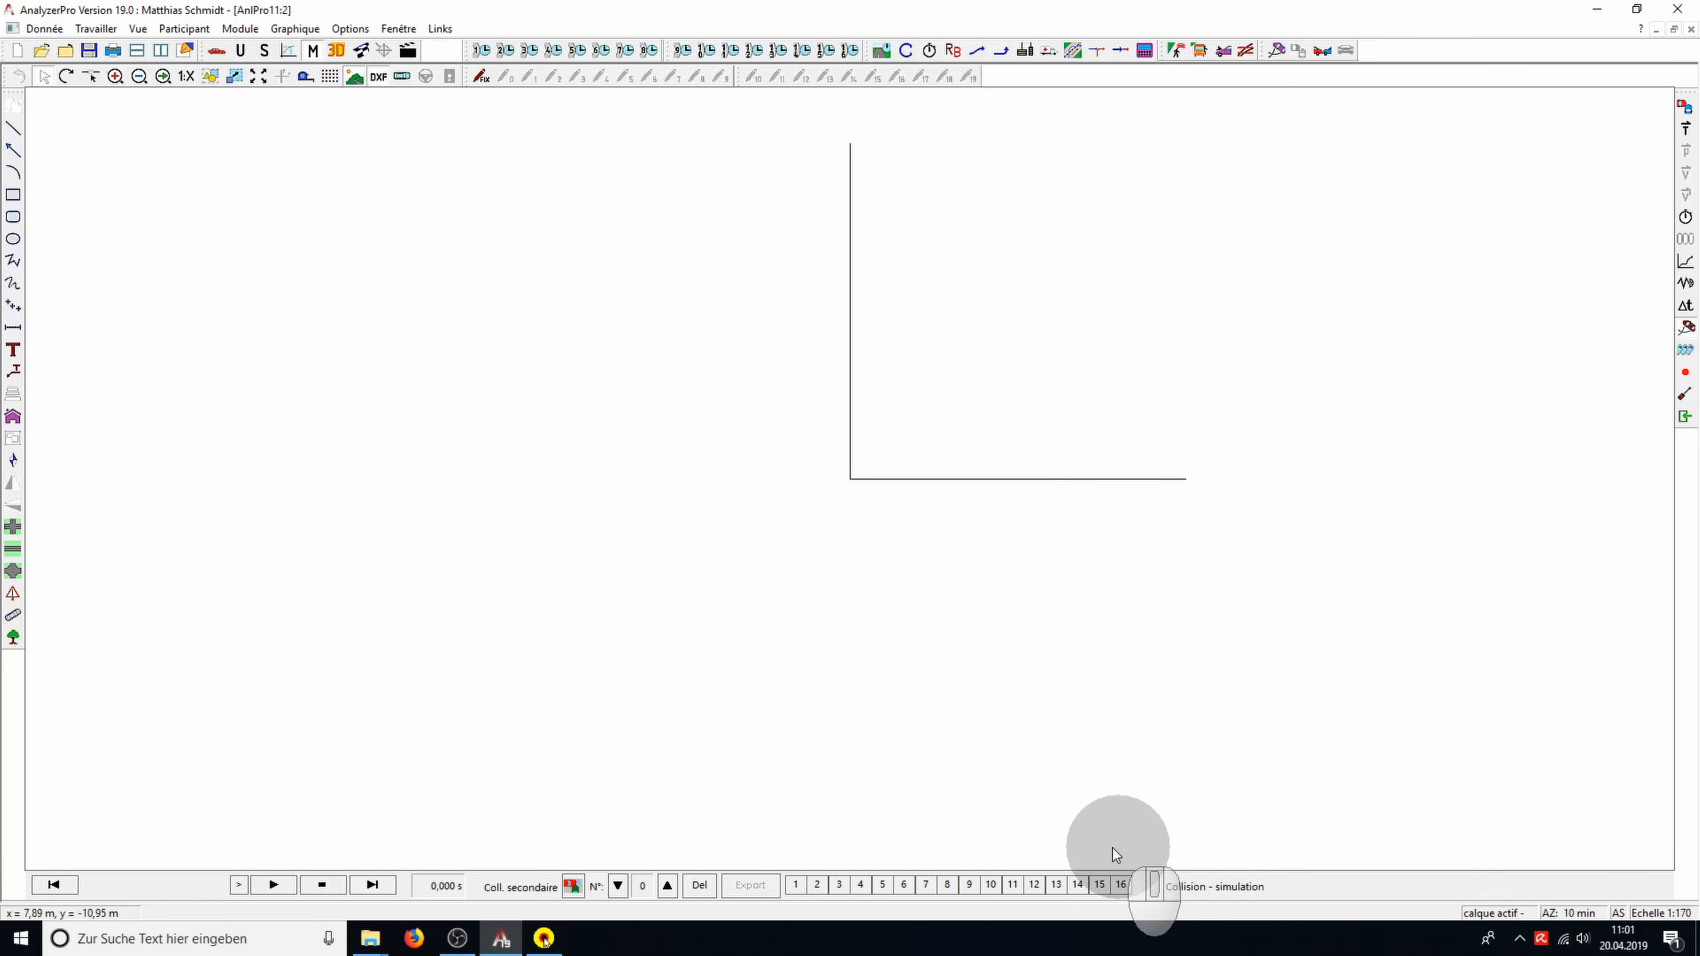
click(800, 890)
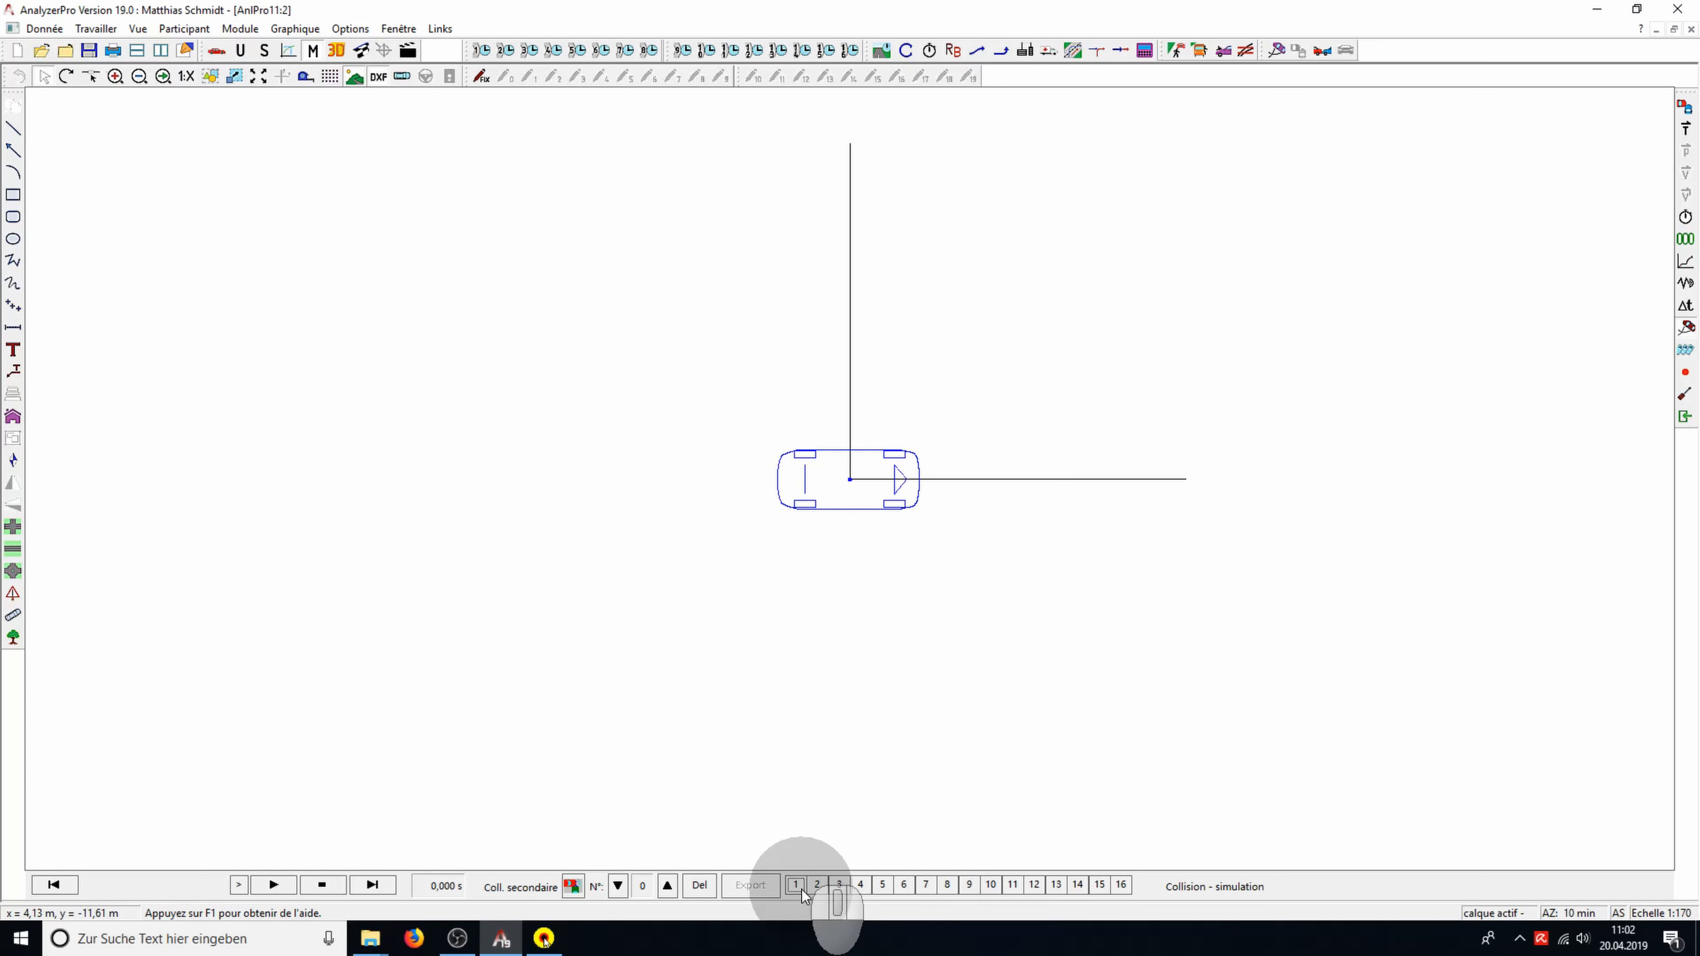
Set vehicle 1's initial speed to 10 km/h in its base data.
click(1685, 235)
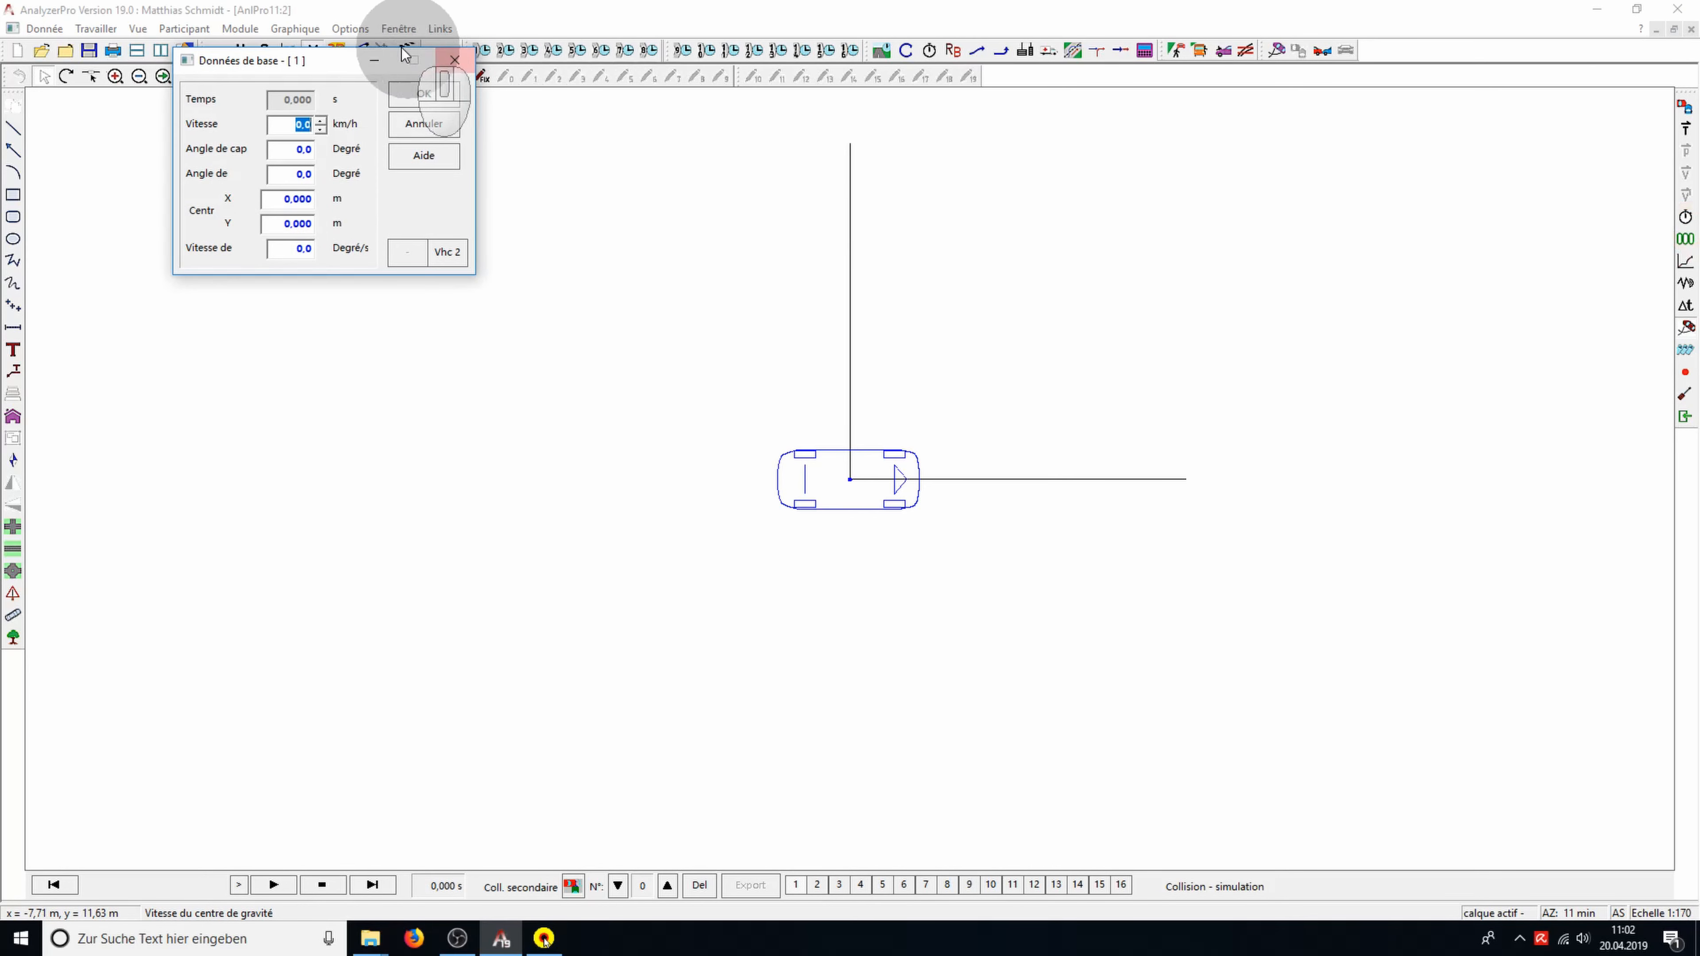
drag(340, 61, 475, 301)
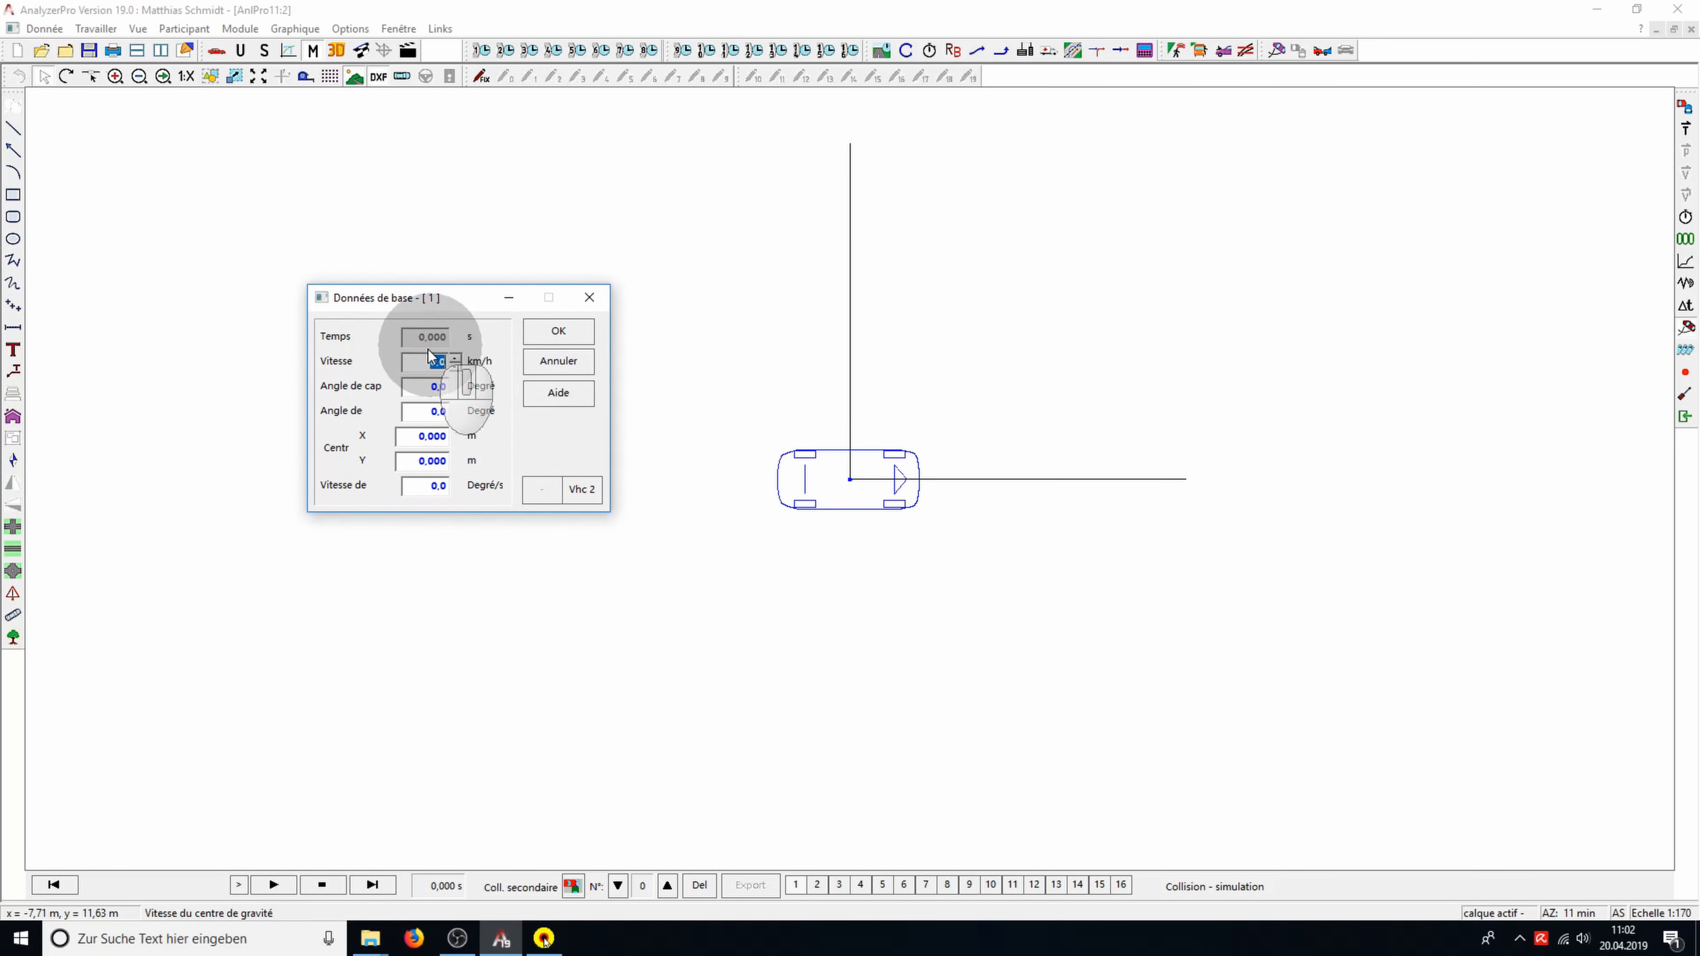
click(456, 358)
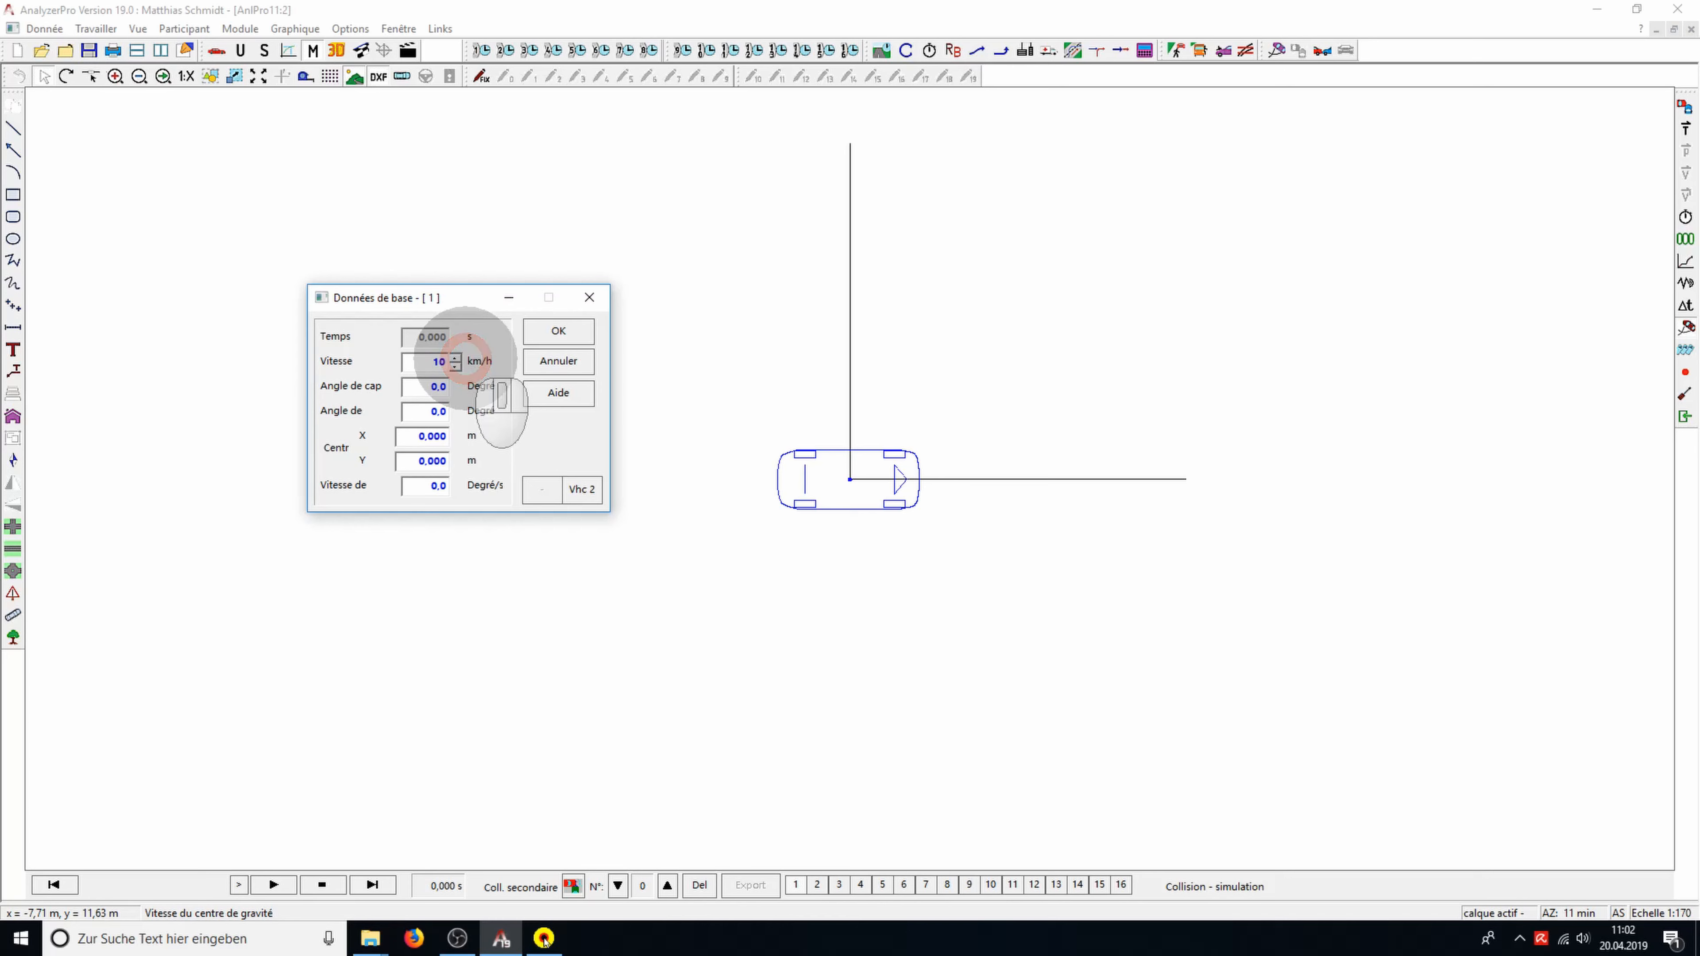
click(555, 330)
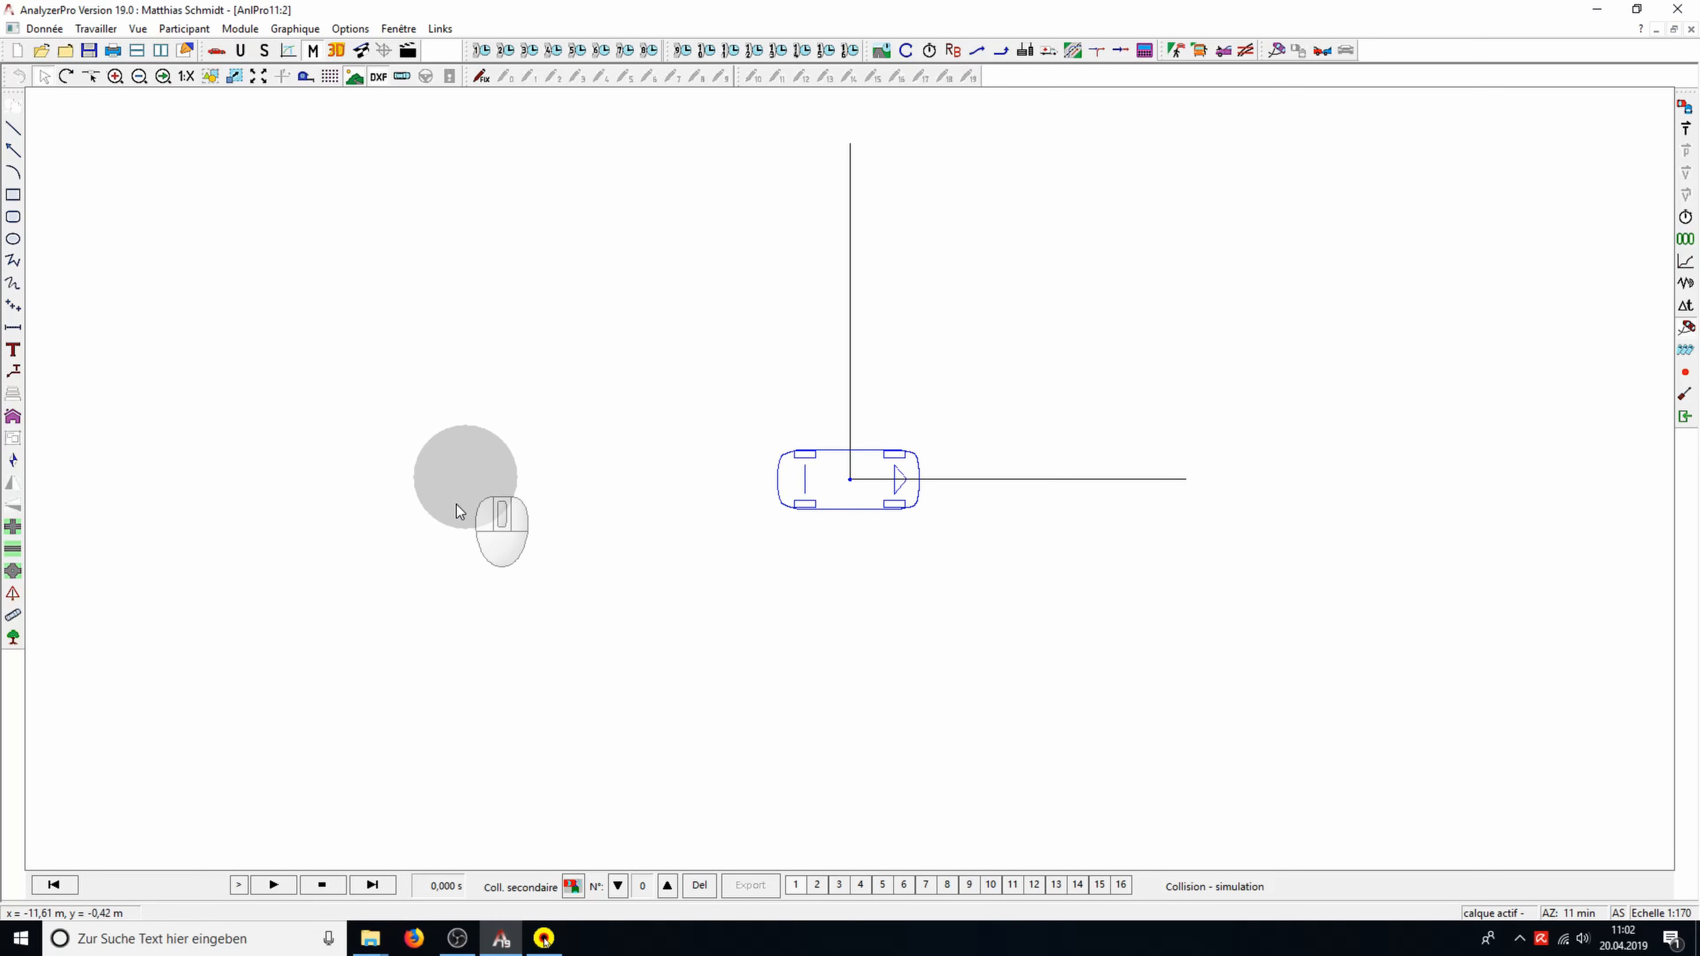
Play the simulation of vehicle 1 rolling freely, stop it and return the vehicle to its start position.
click(280, 884)
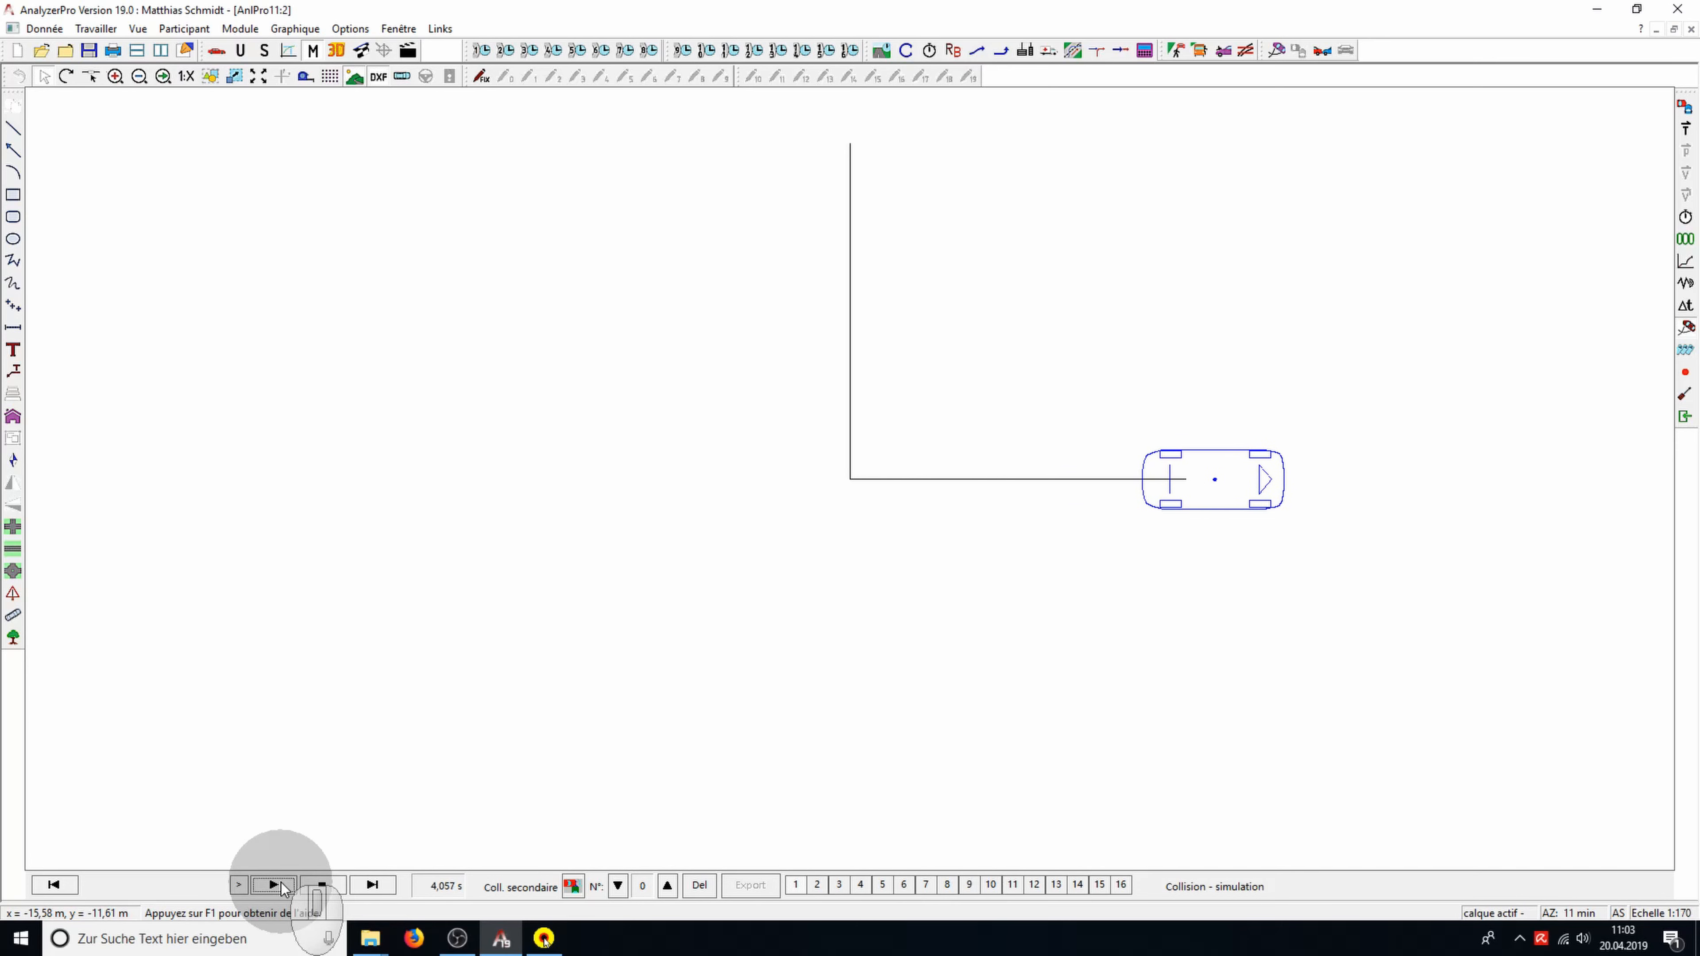
click(281, 887)
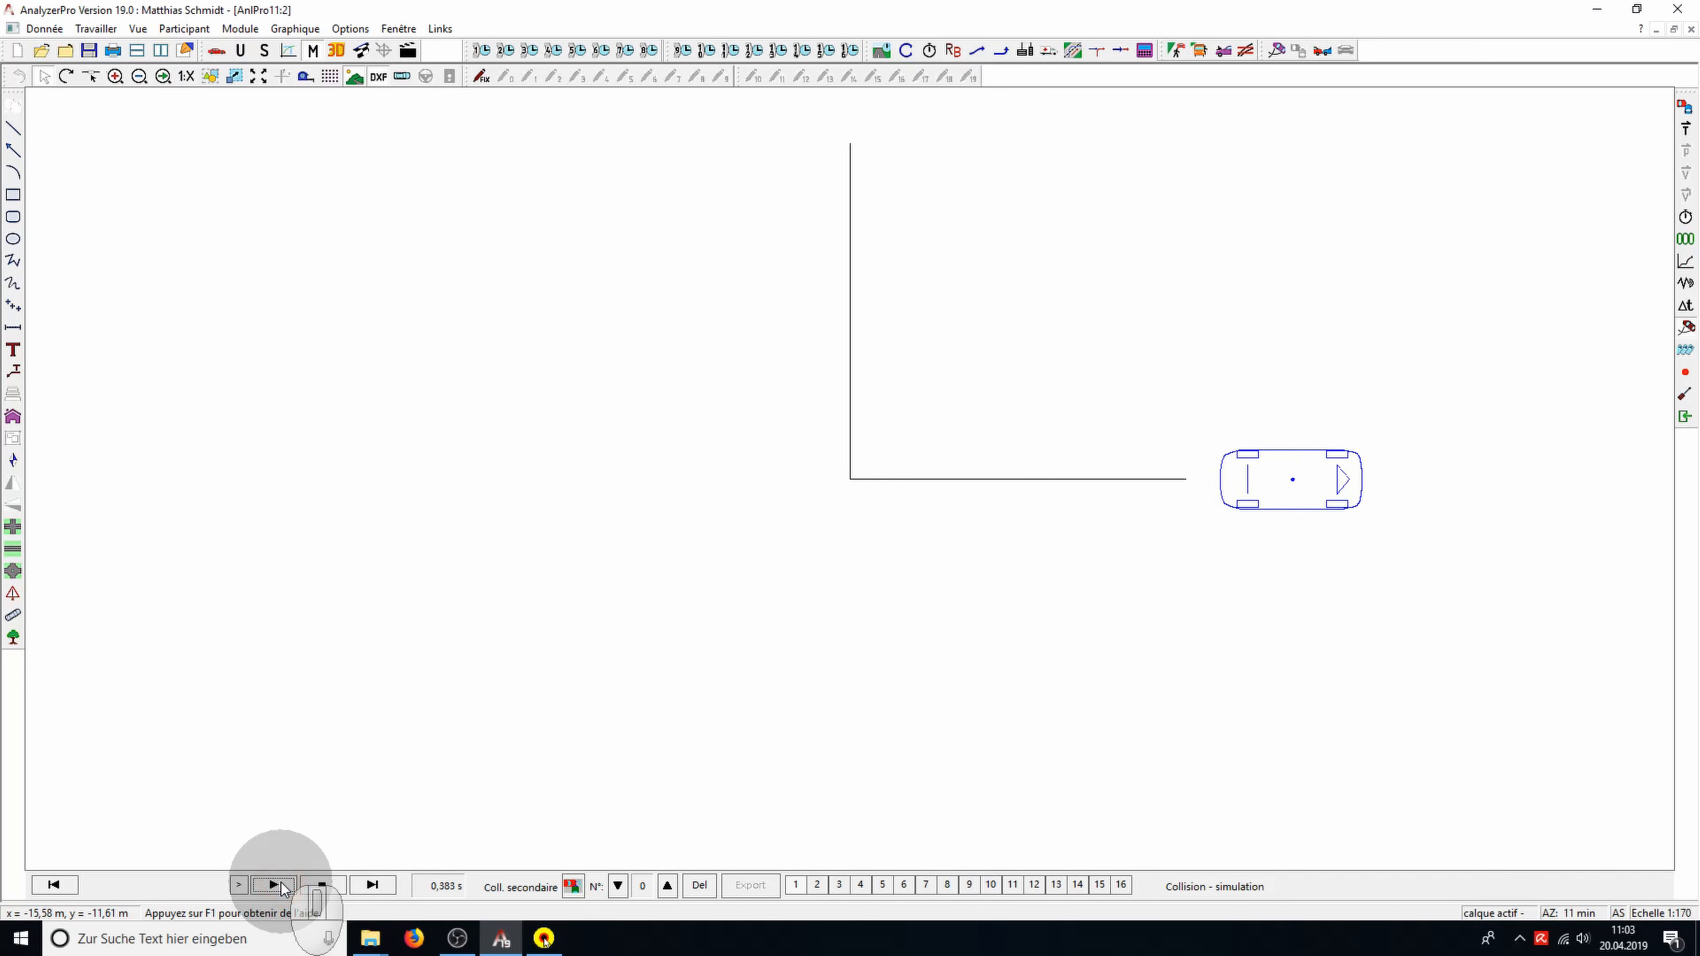
click(322, 886)
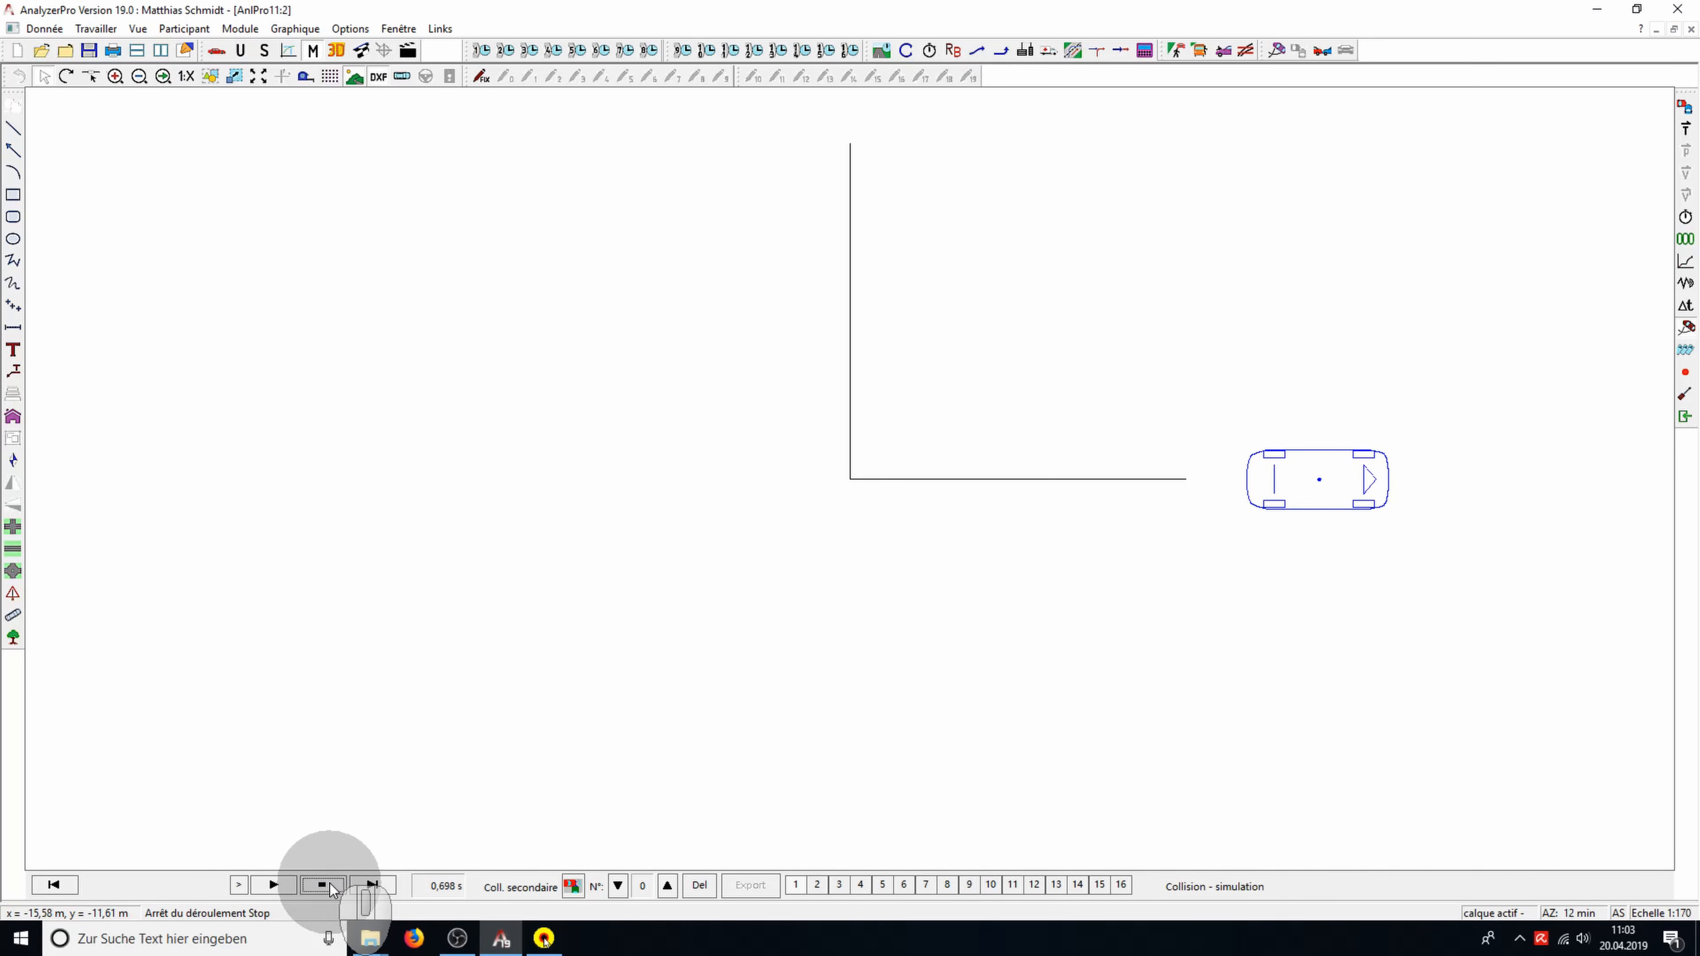
click(57, 884)
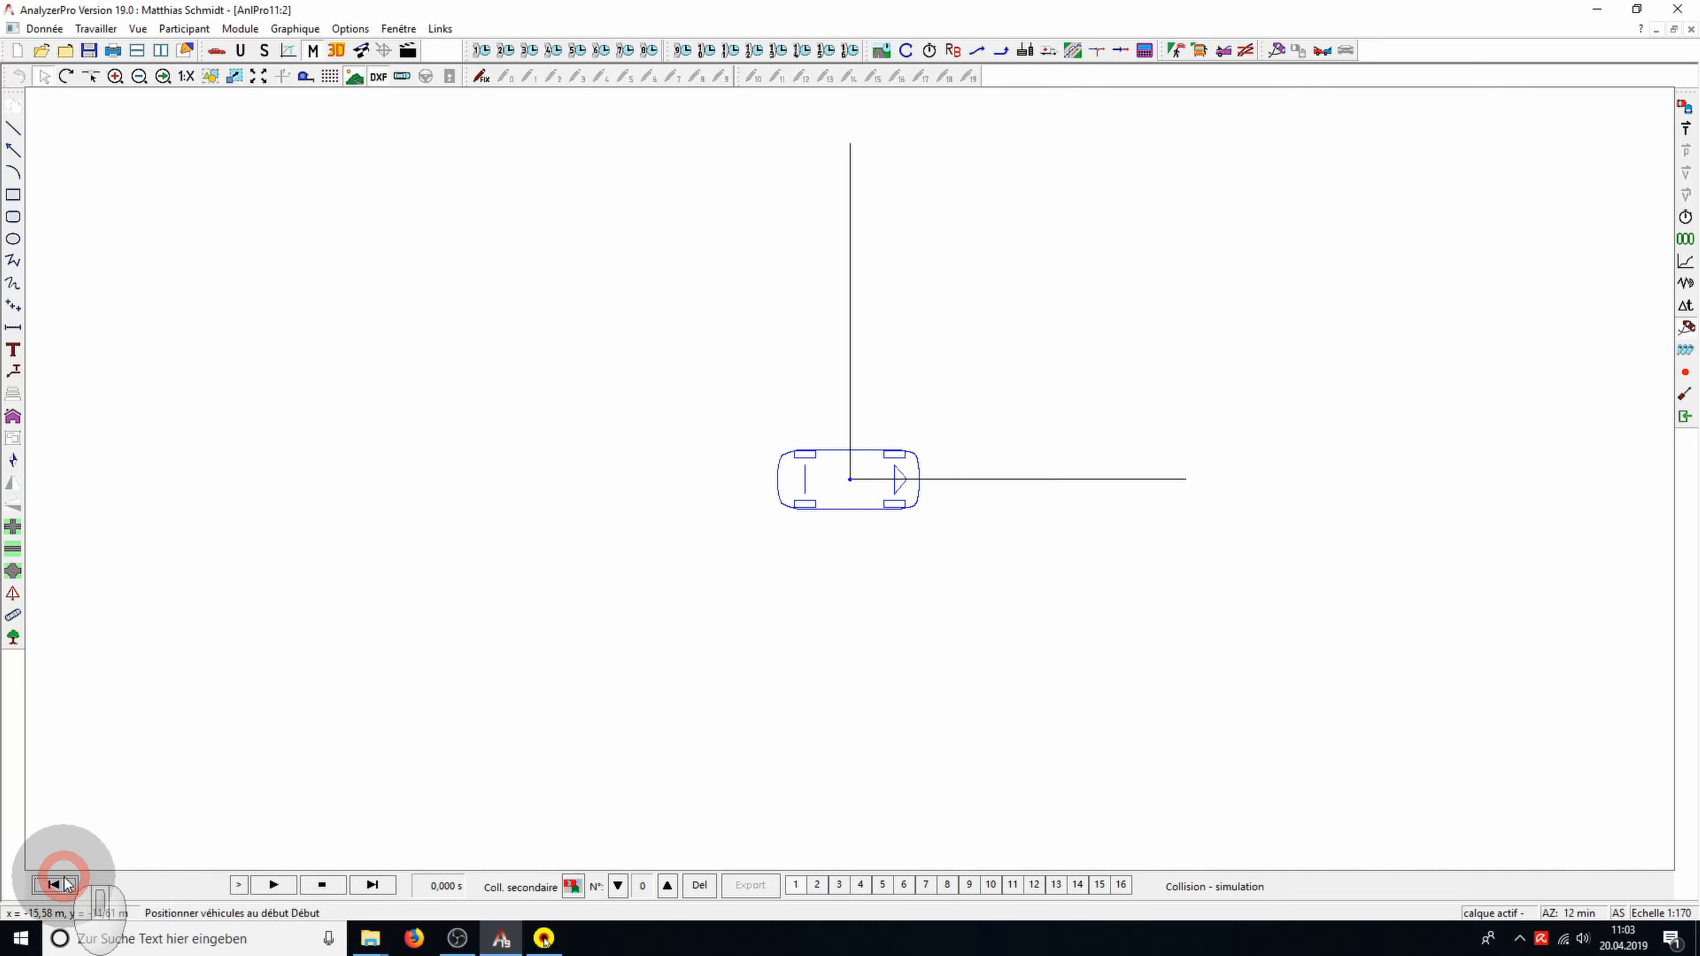
Show the simulation values window and place it in the empty drawing area clear of the toolbars.
click(1685, 241)
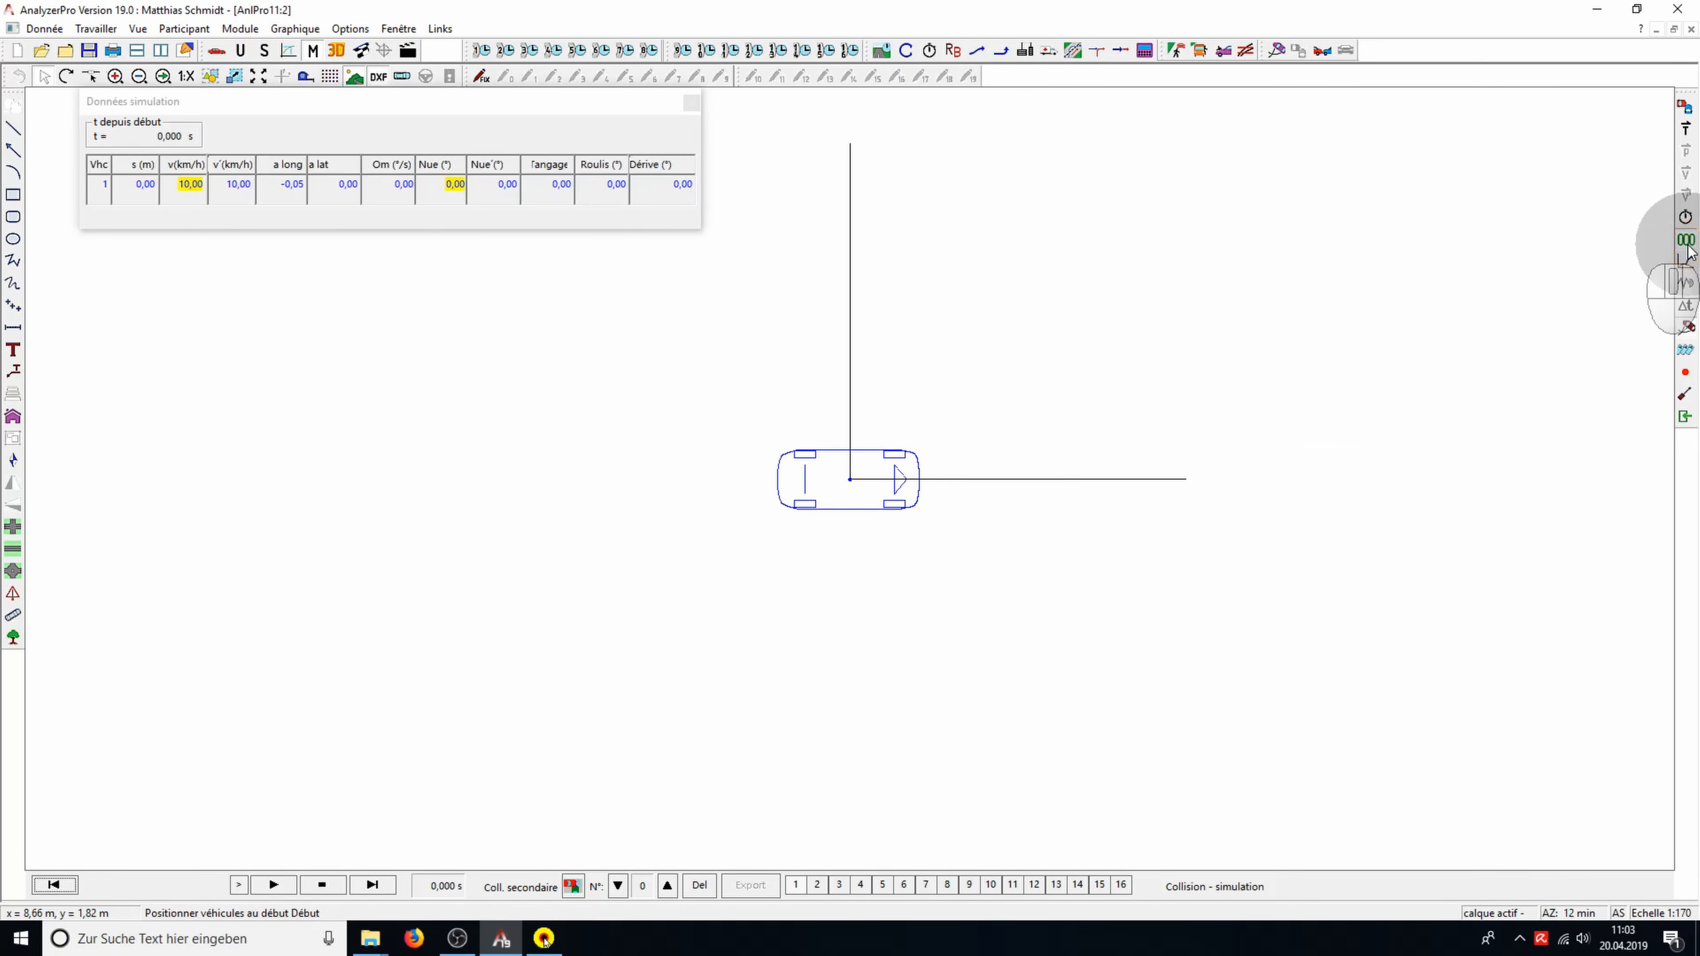
click(574, 102)
drag(574, 102, 582, 233)
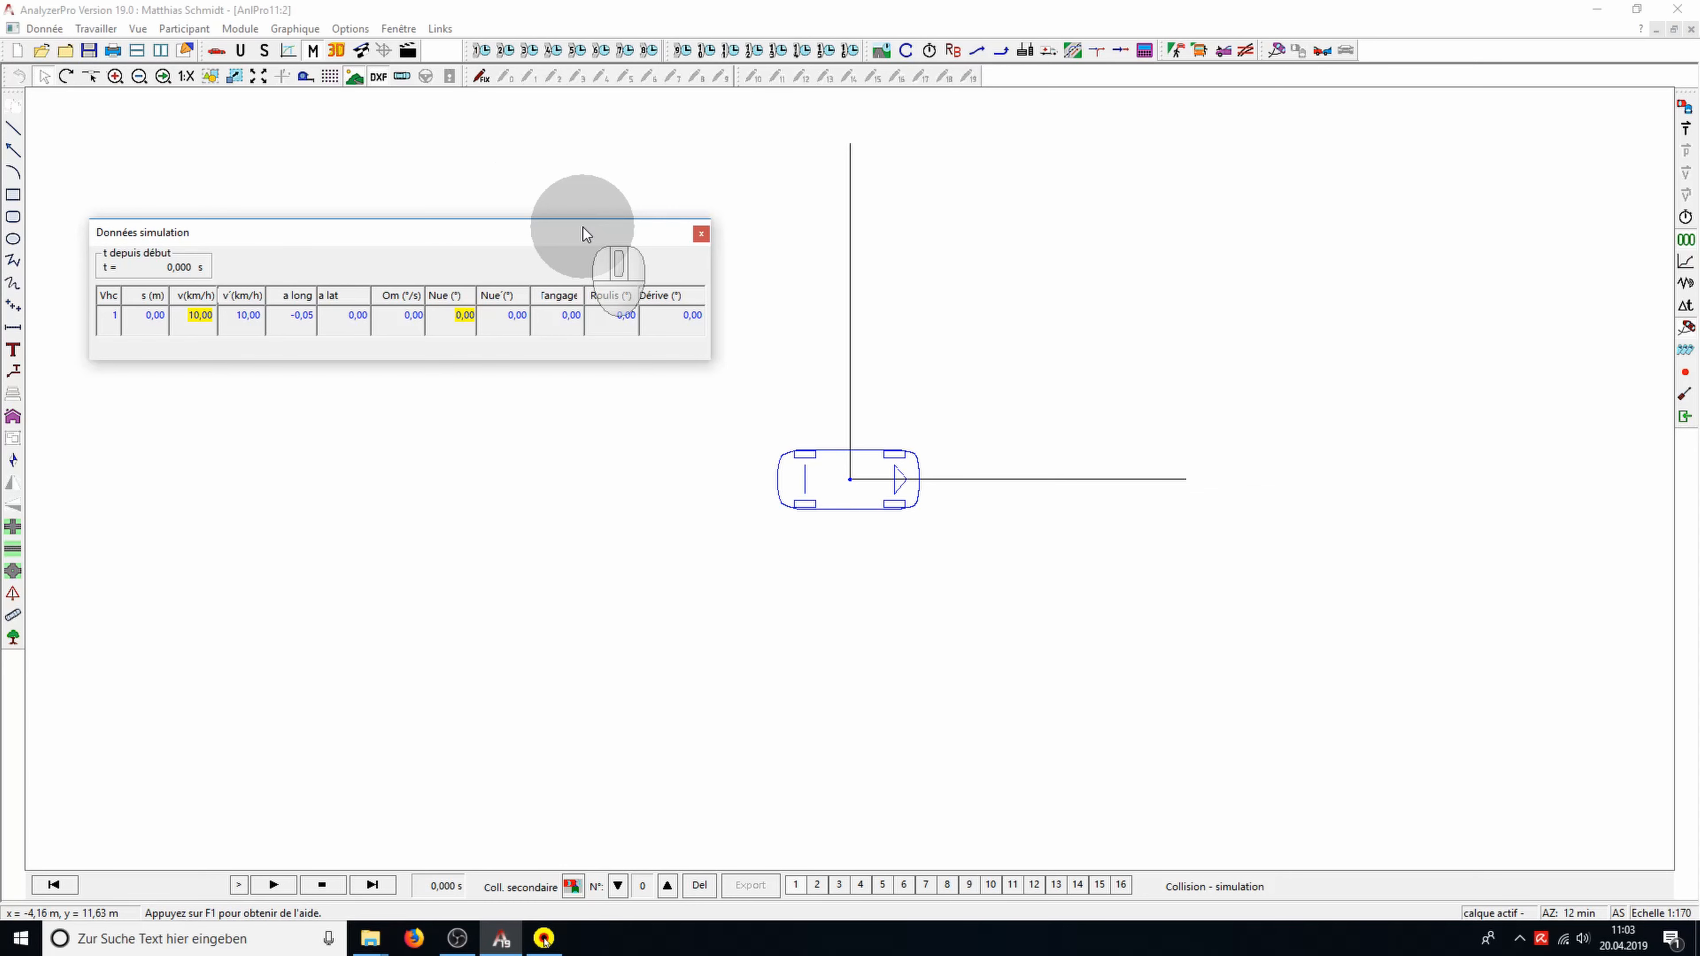
Open vehicle 1's simulation input data beside the values window and examine the full form before returning to the compact one.
click(265, 51)
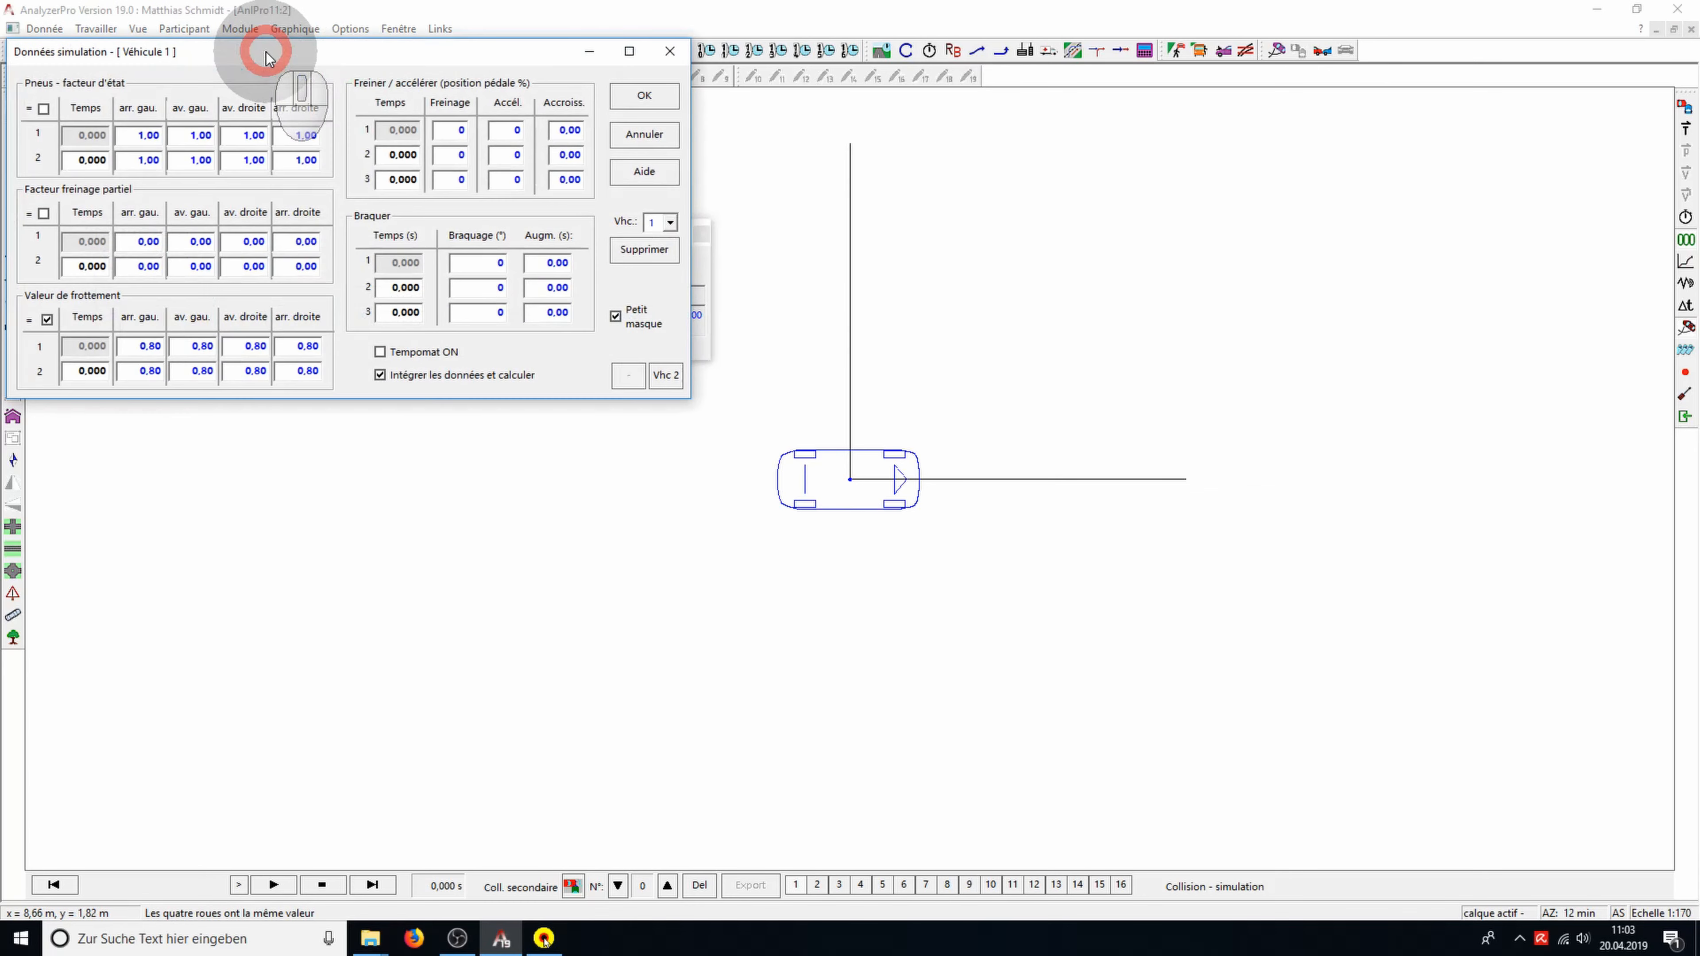
mouse_move(266, 51)
mouse_down()
mouse_move(1072, 156)
mouse_move(1260, 121)
mouse_move(1261, 94)
mouse_up()
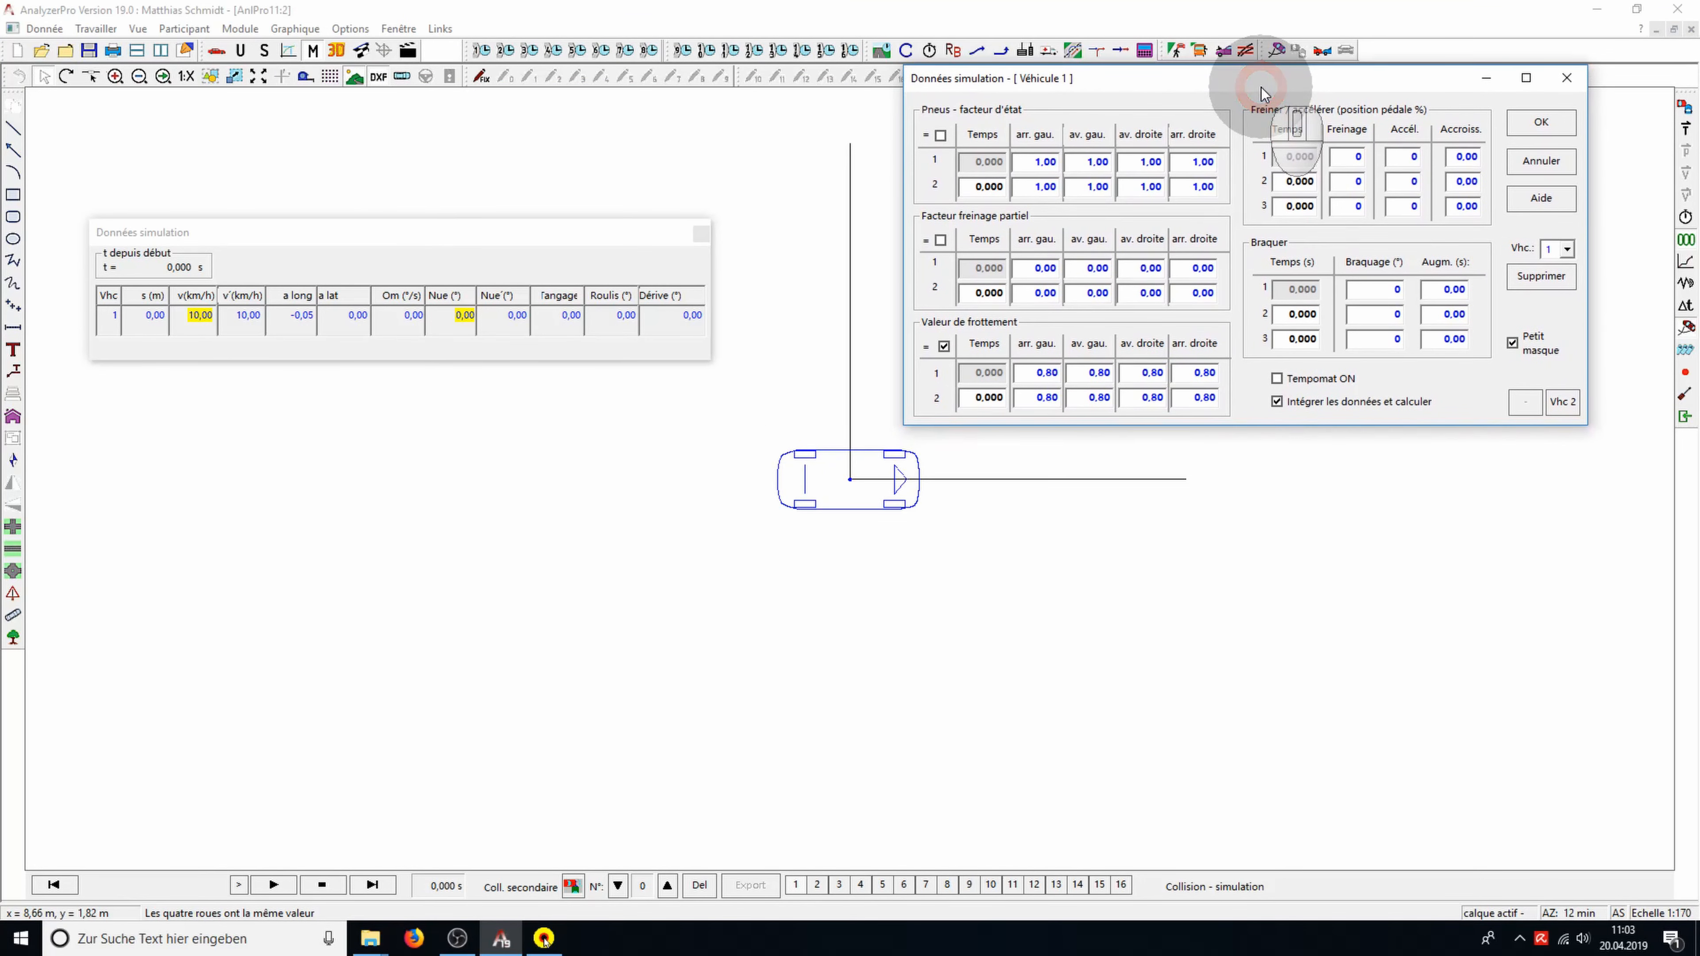
click(1514, 342)
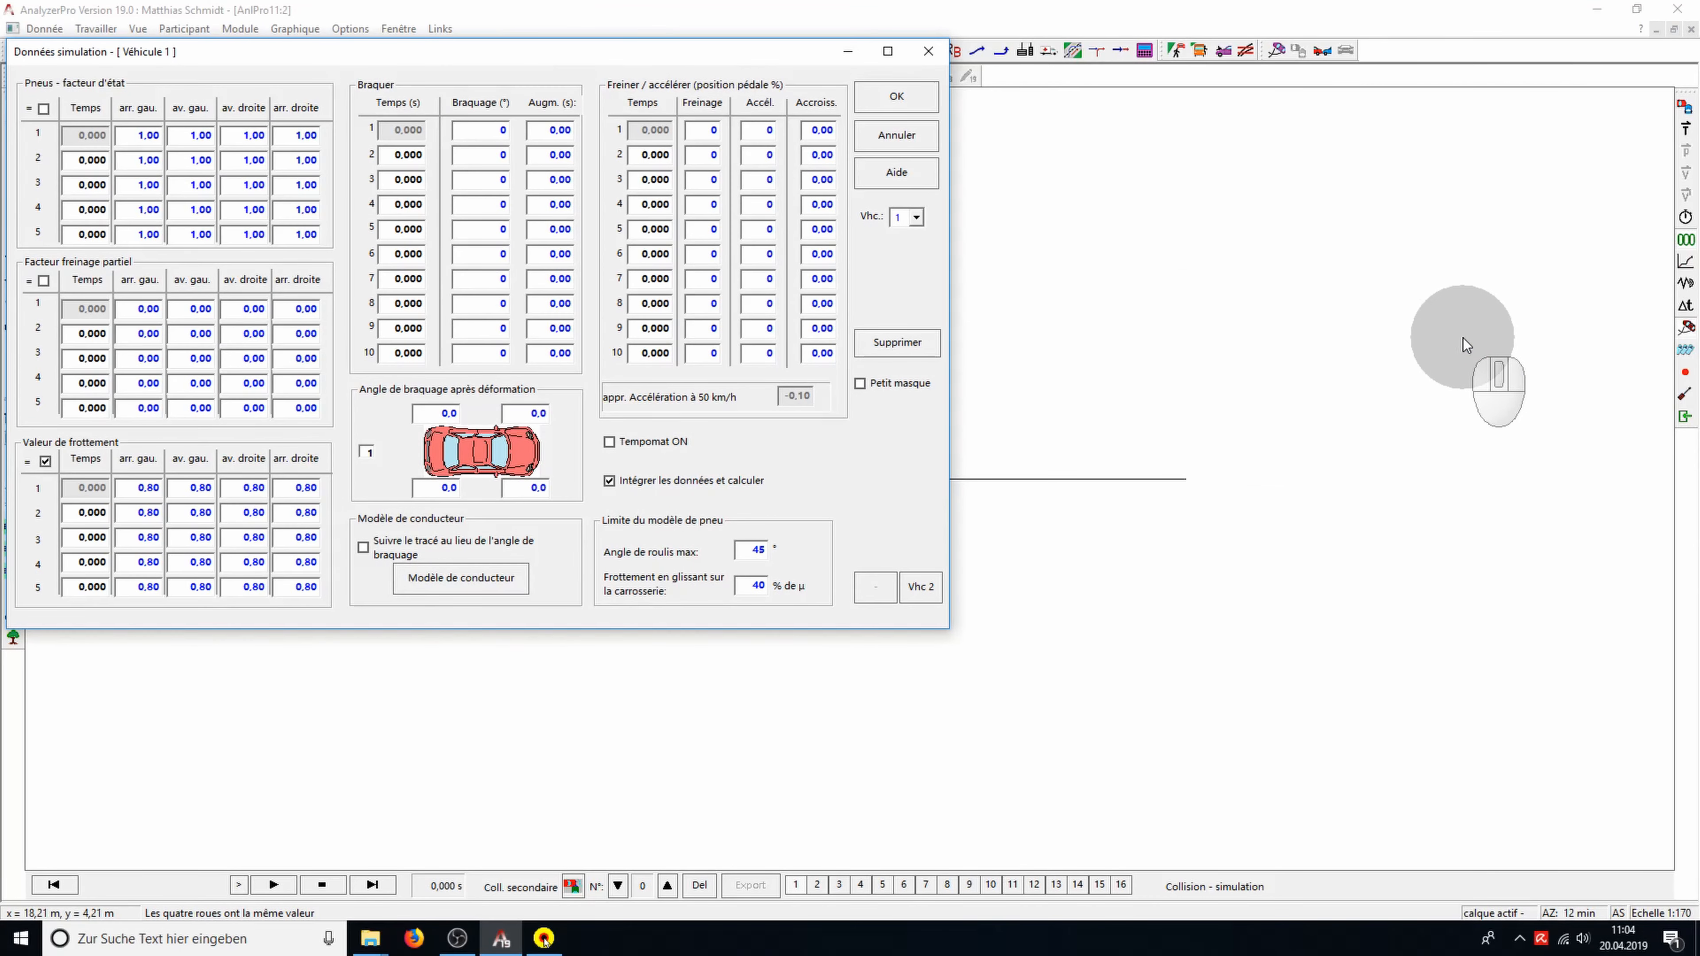
click(859, 384)
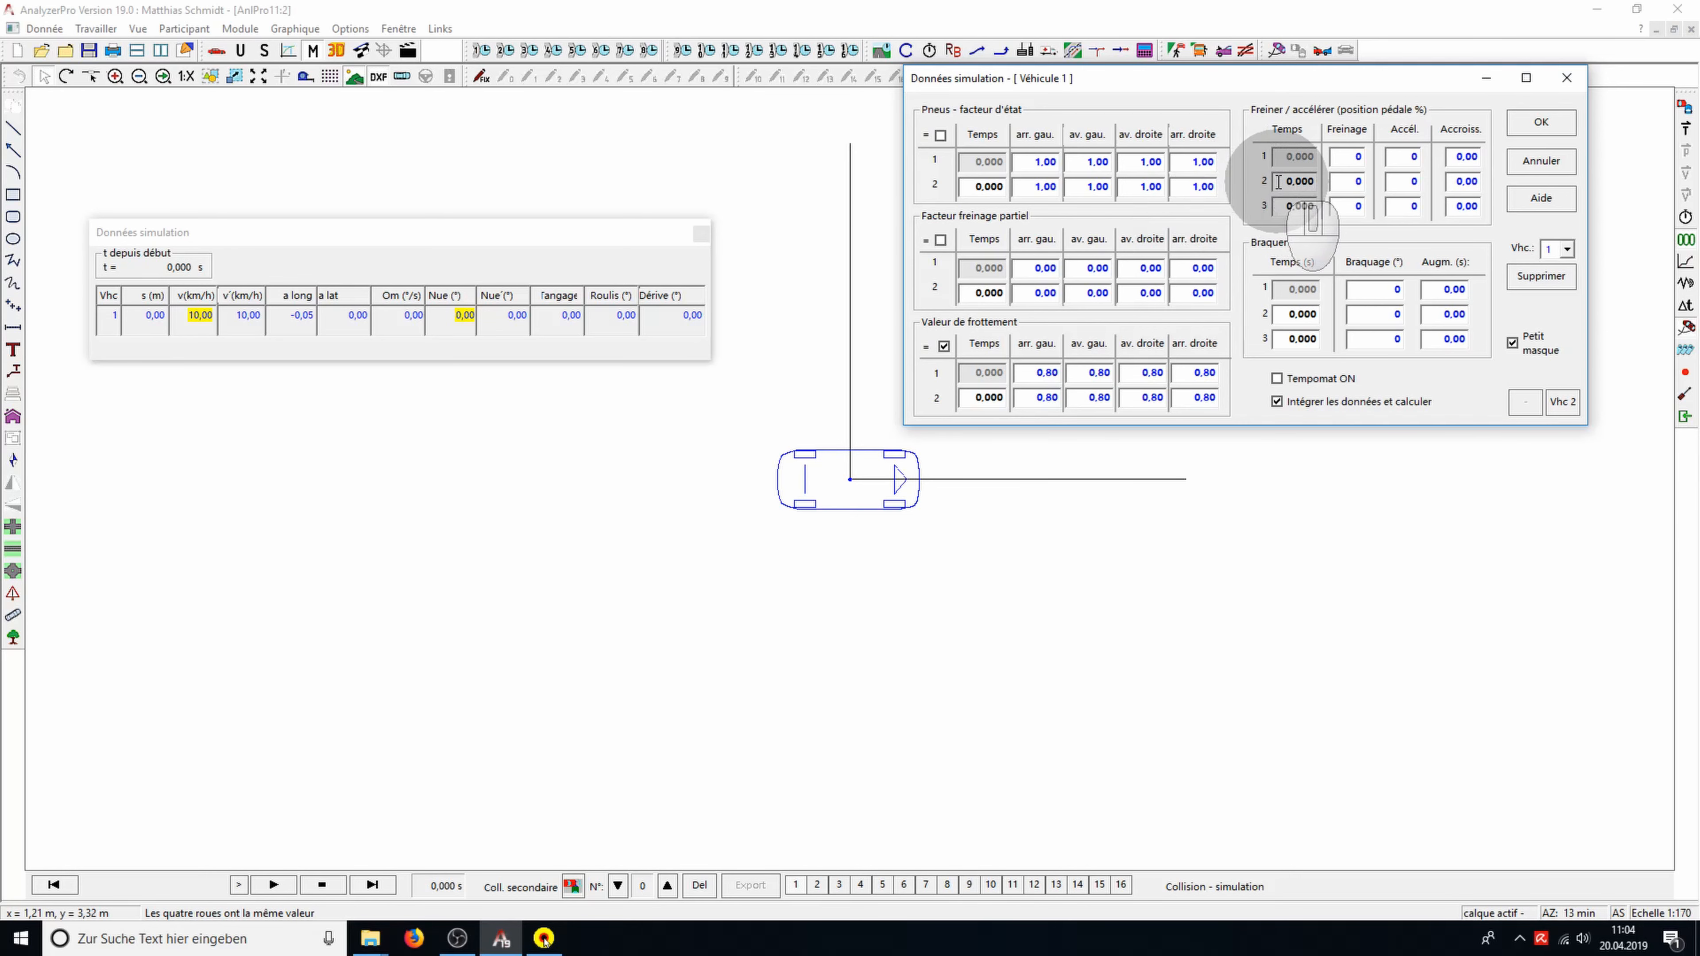
Define phase 2 of the pedal sequence to start at 0.5 s with an accelerator position of 10%.
click(1298, 181)
text(0,5)
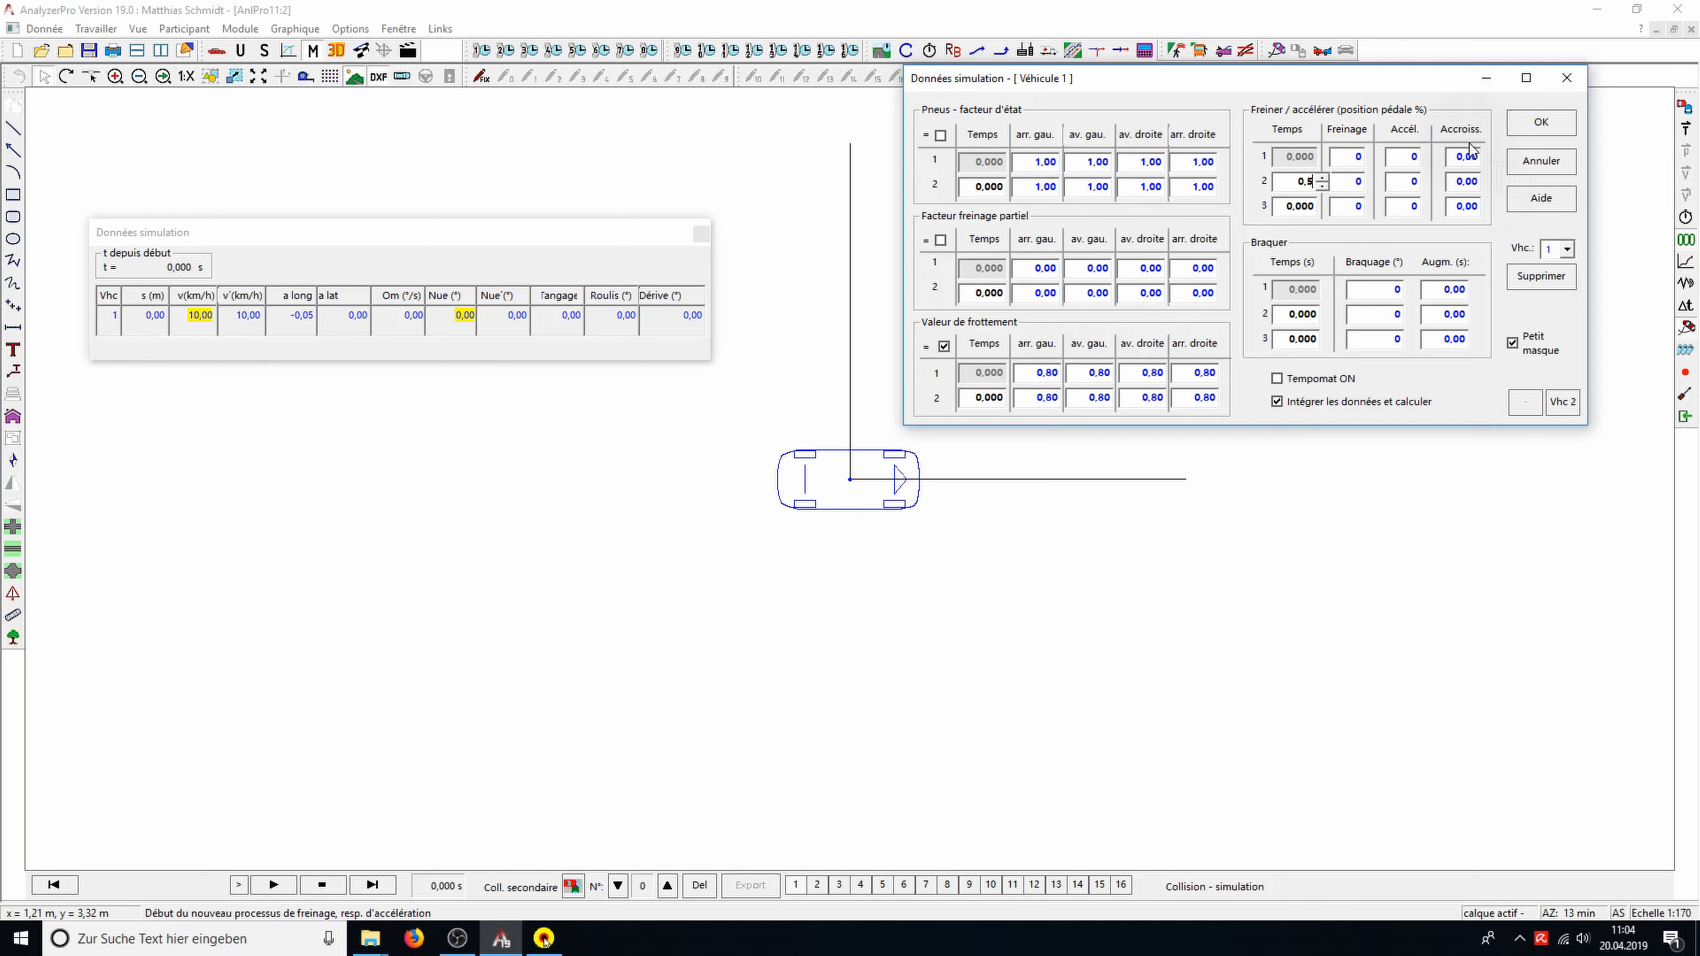
click(1411, 181)
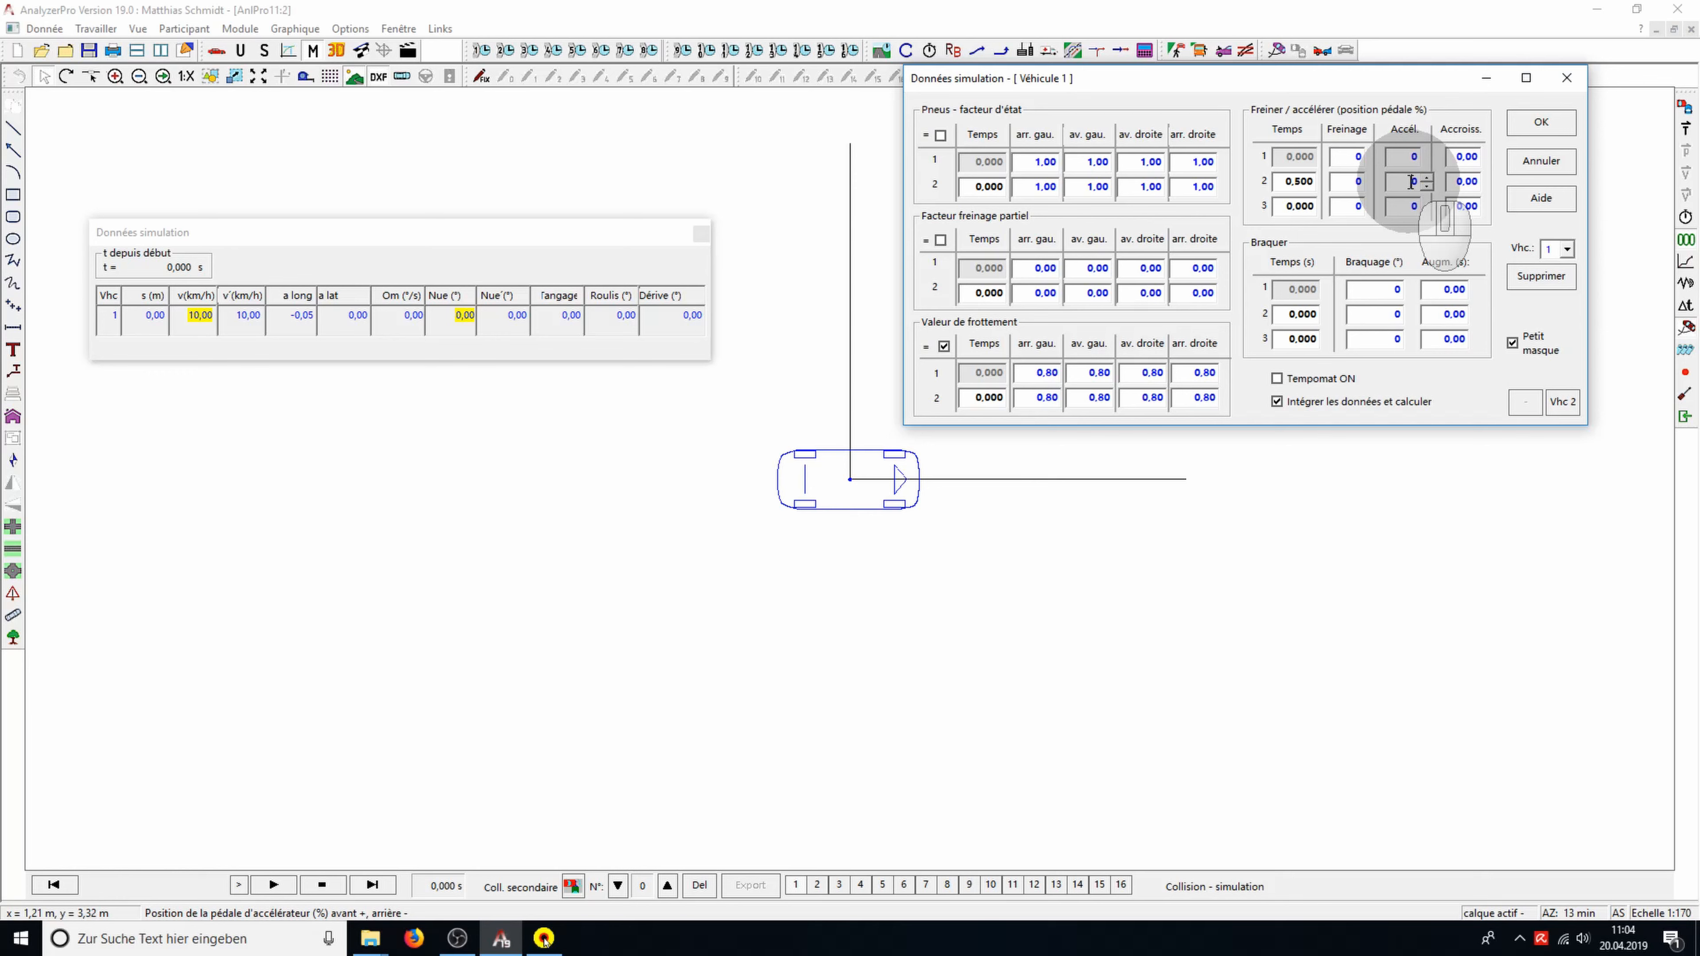
text(1)
Define phase 3 of the pedal sequence to start at 1.0 s with 60% braking and a build-up time of 0.3 s.
click(1322, 208)
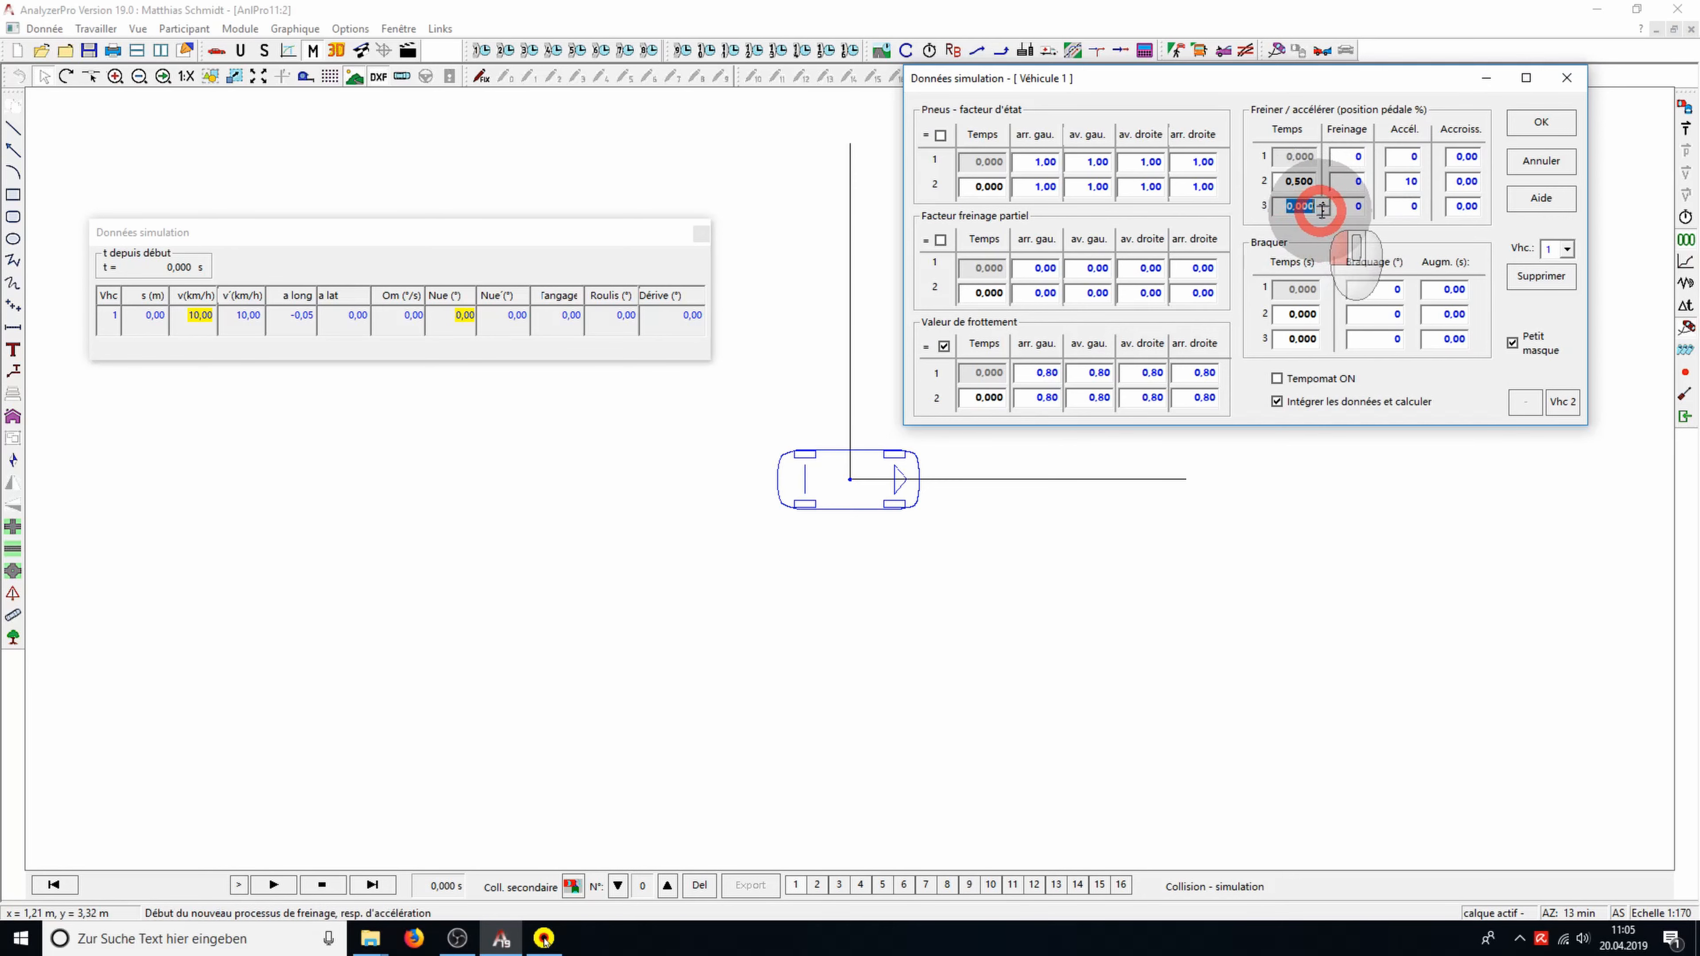
text(0,5)
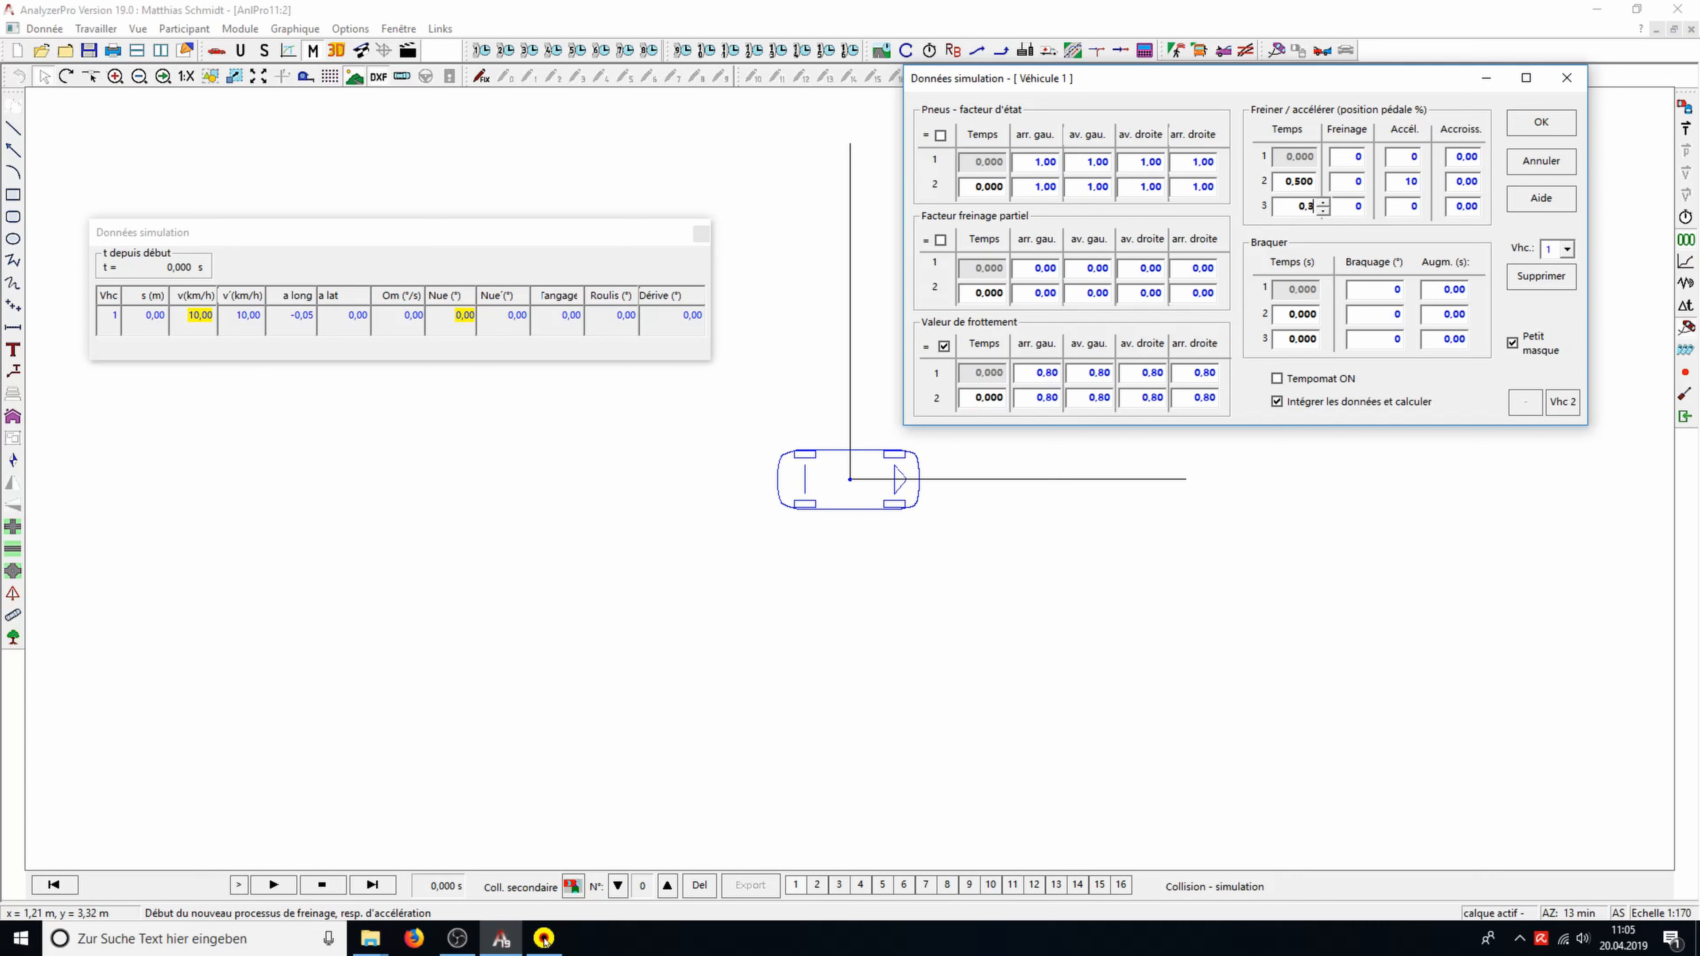
key(BackSpace)
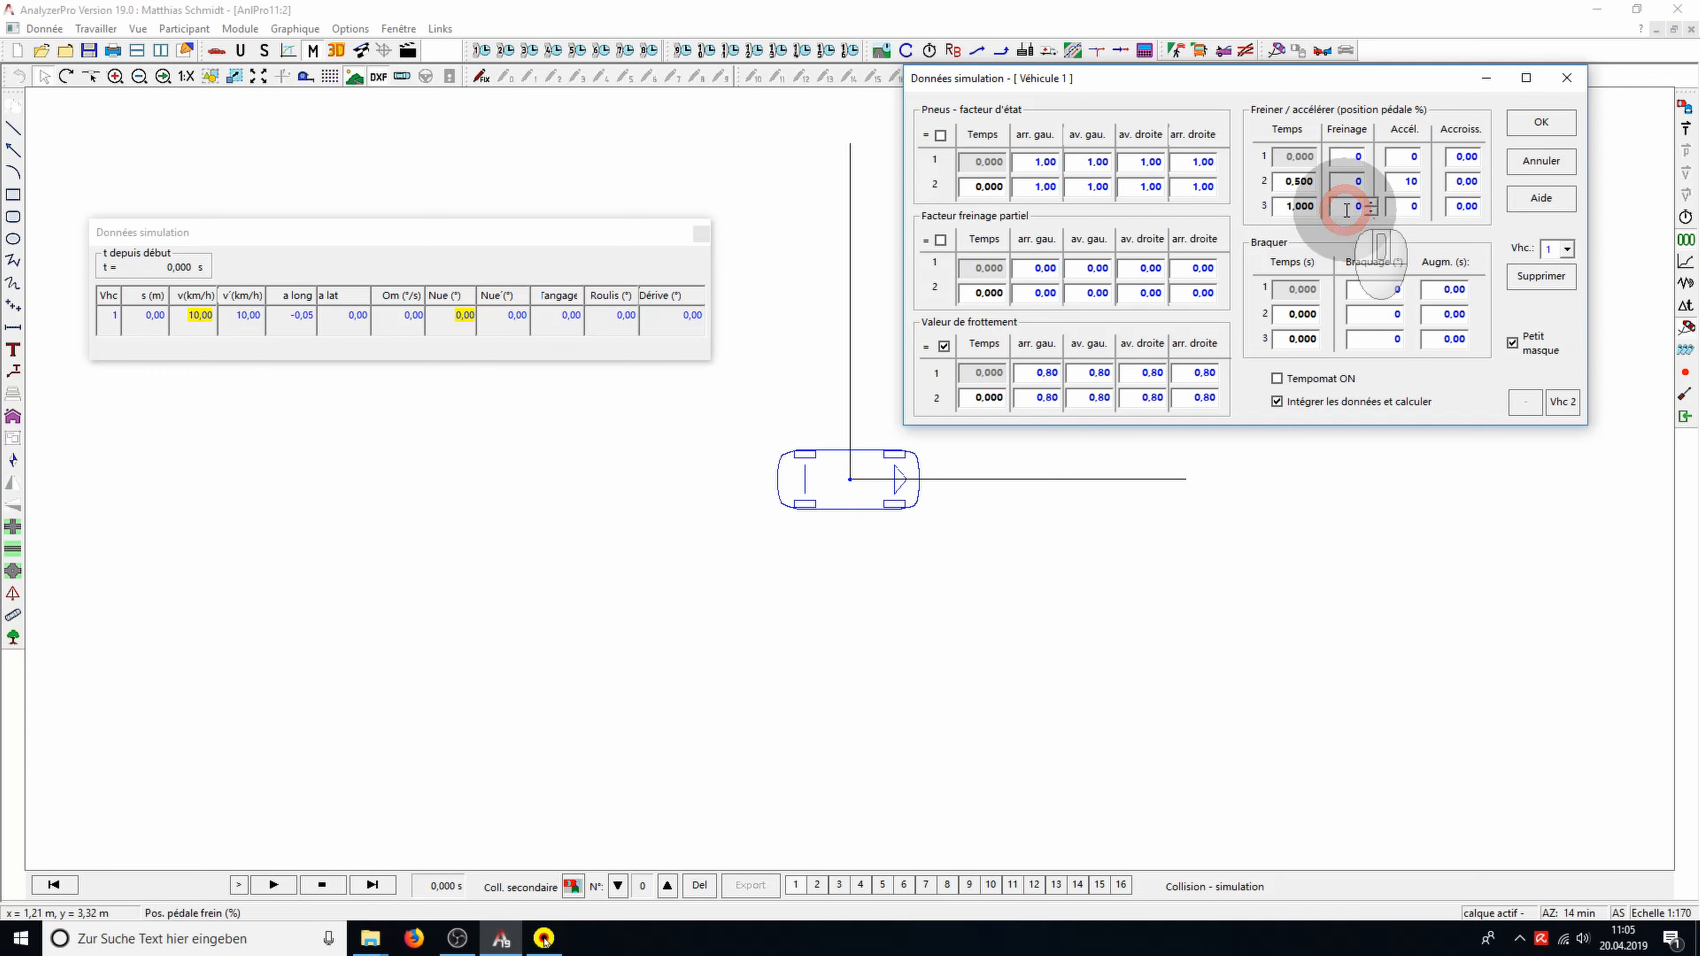
text(6)
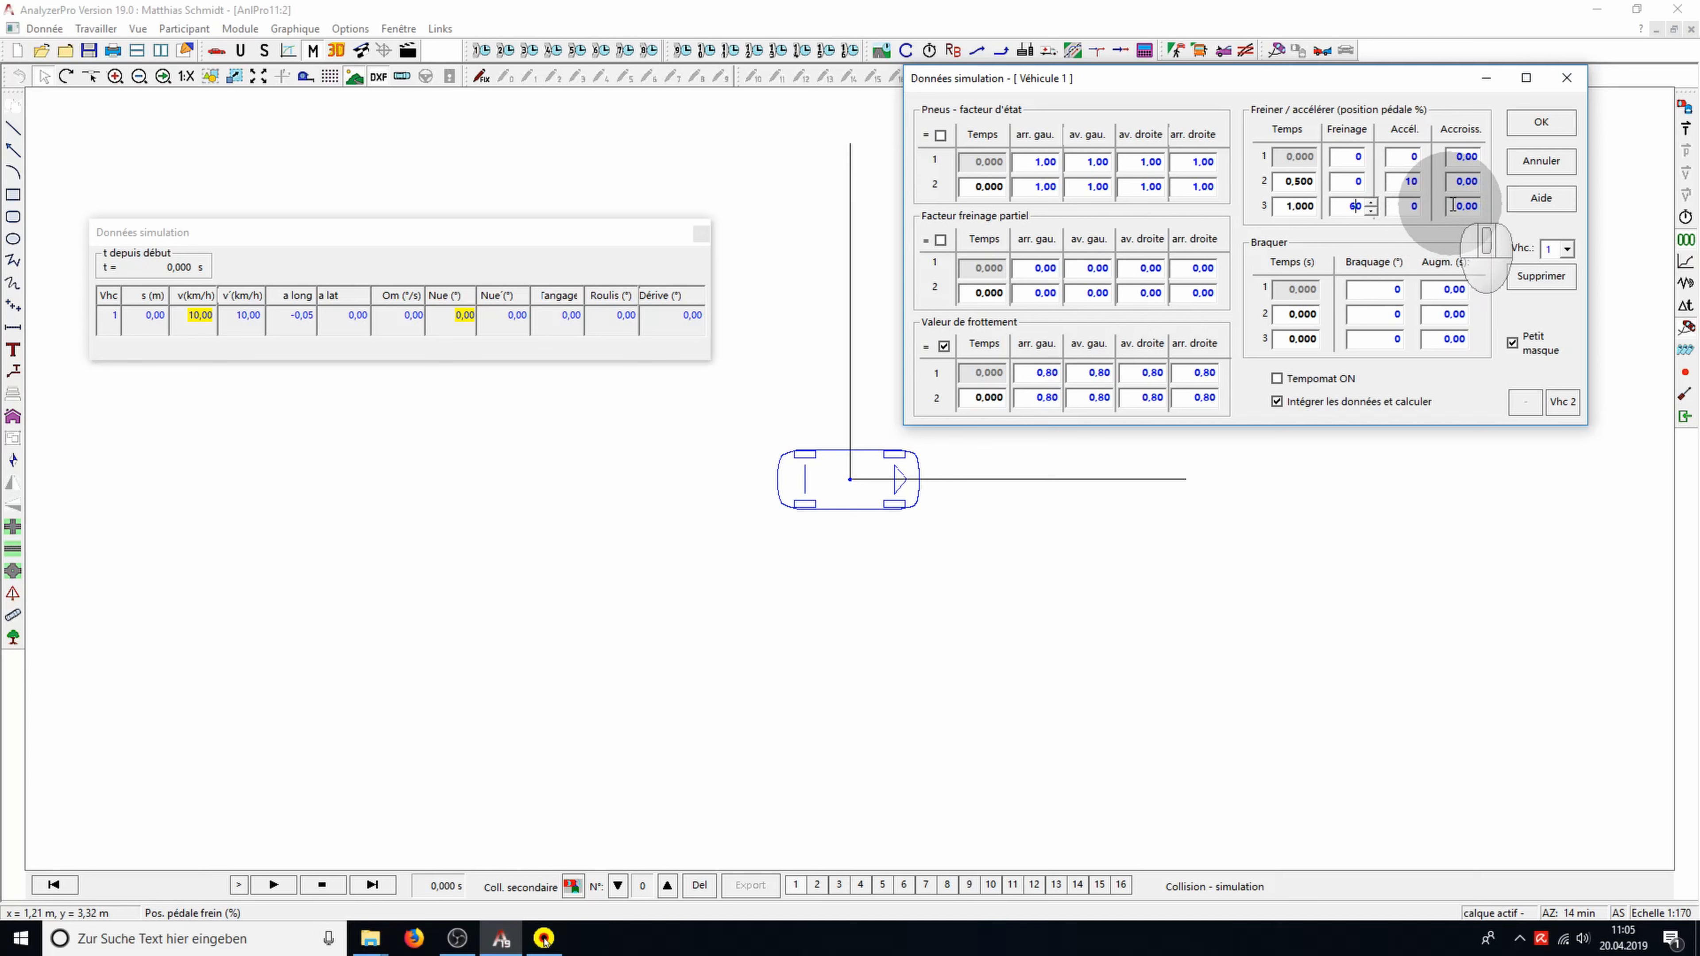
click(1499, 207)
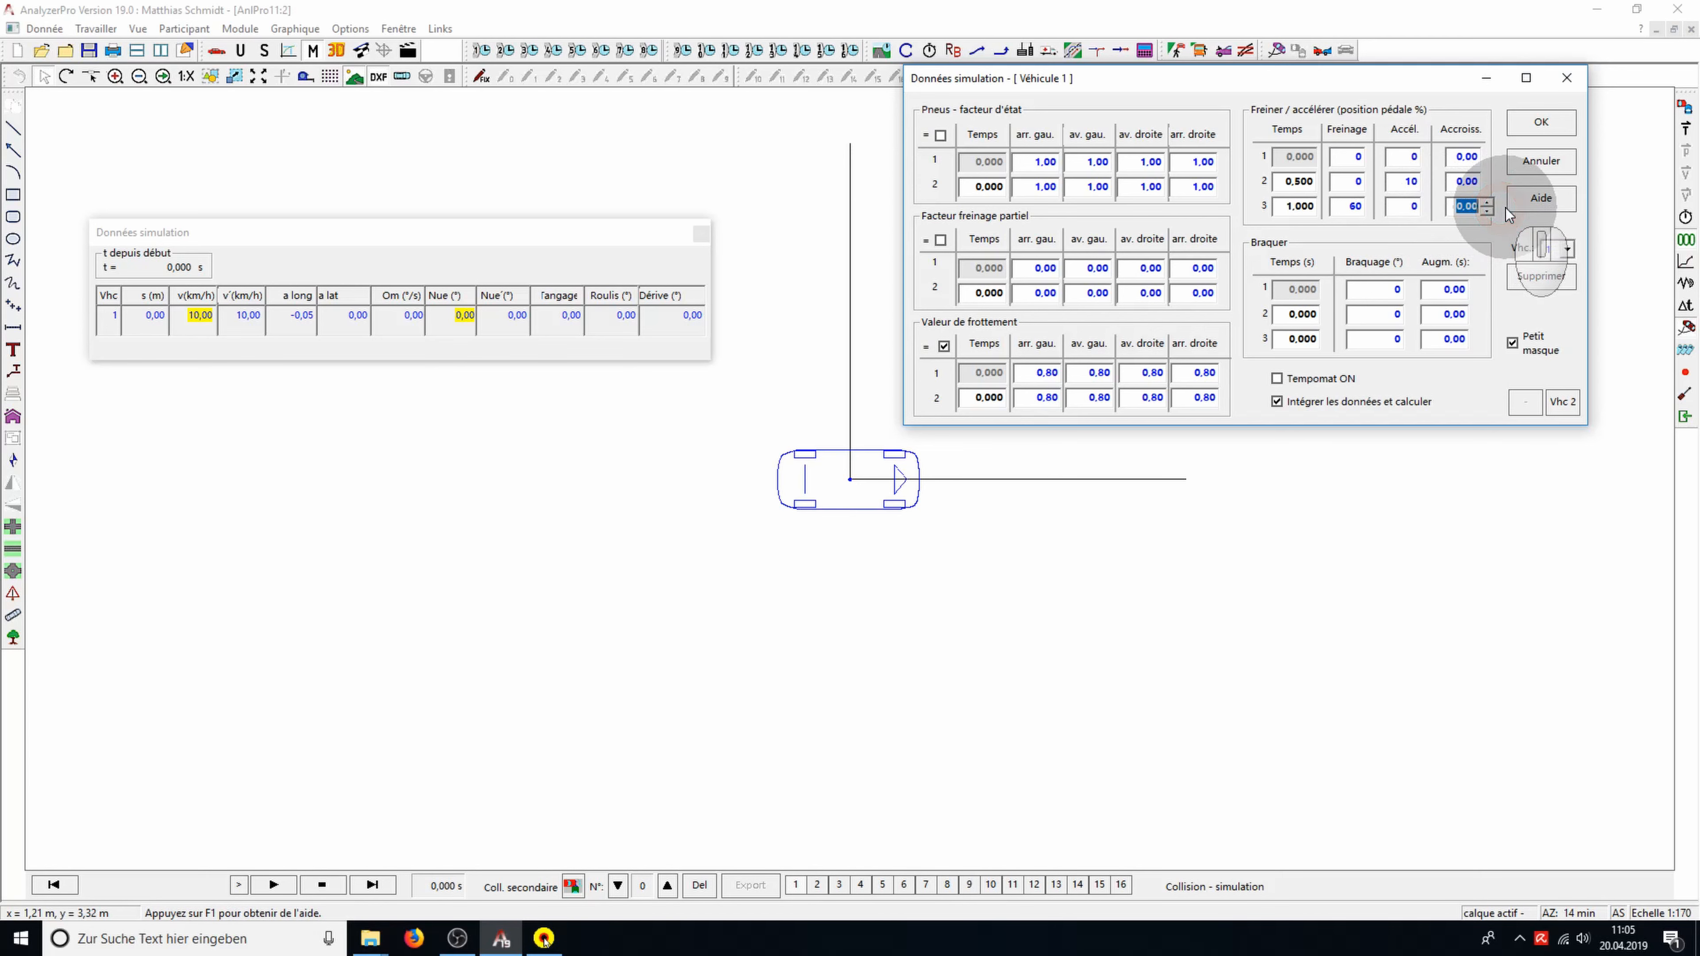
text(0,3)
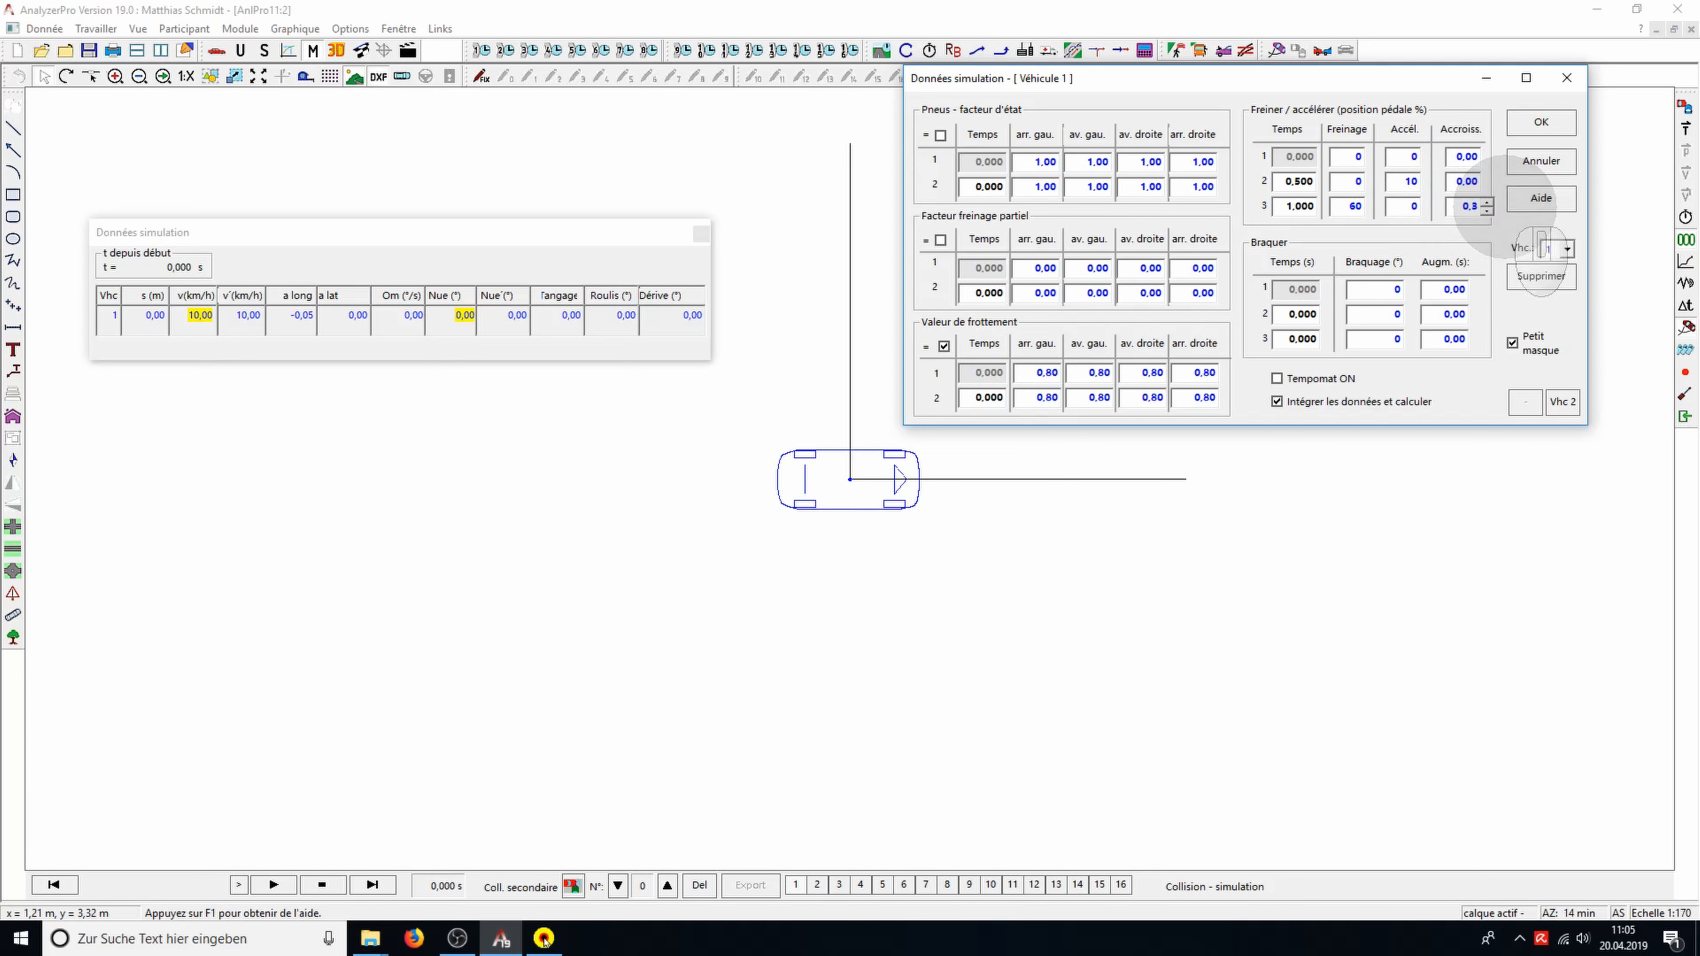
Set the build-up time of the acceleration phase to 0.3 s and apply the simulation data.
click(1489, 183)
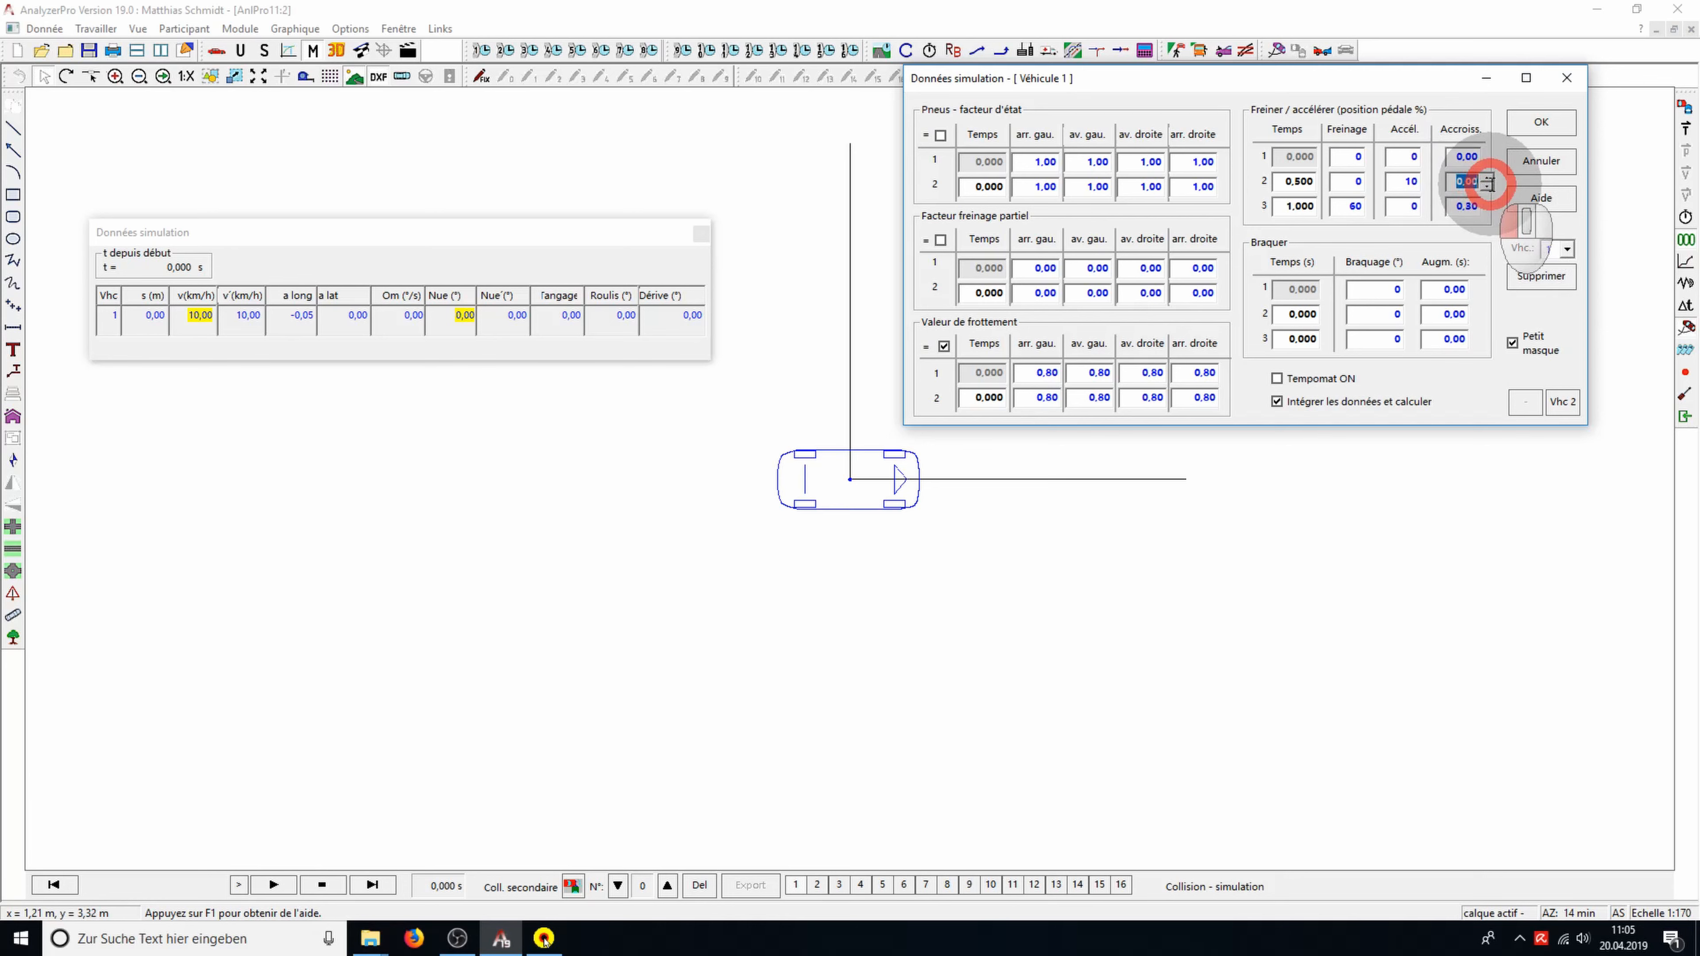
text(0,3)
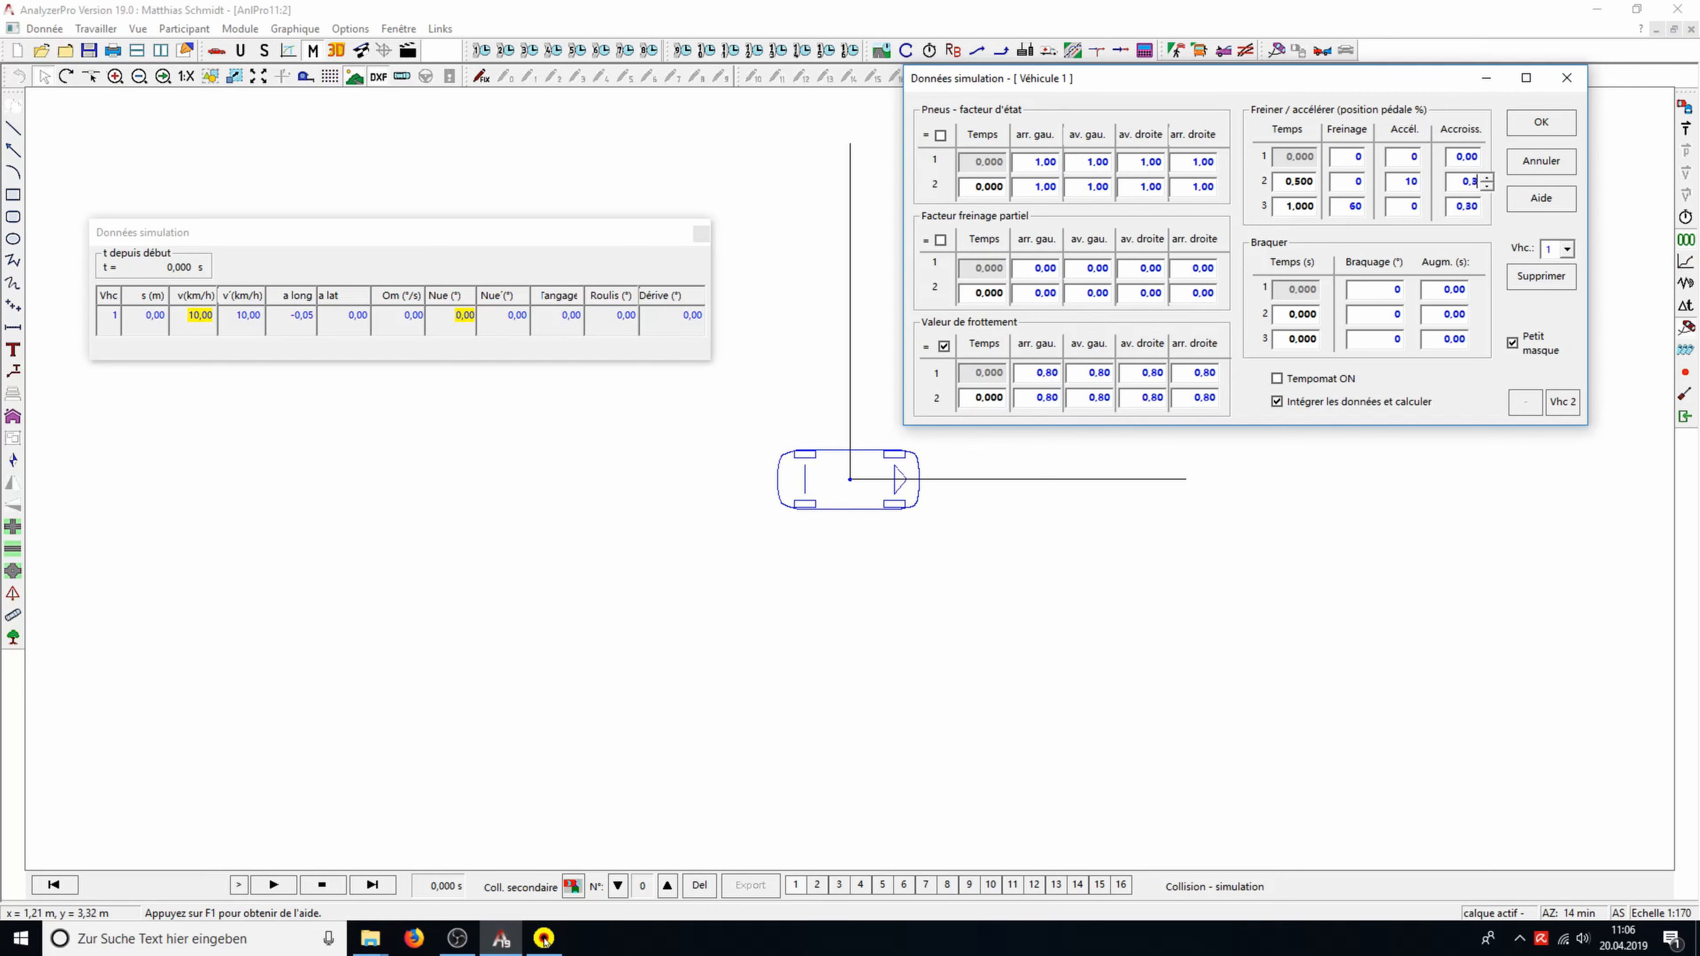
click(1541, 121)
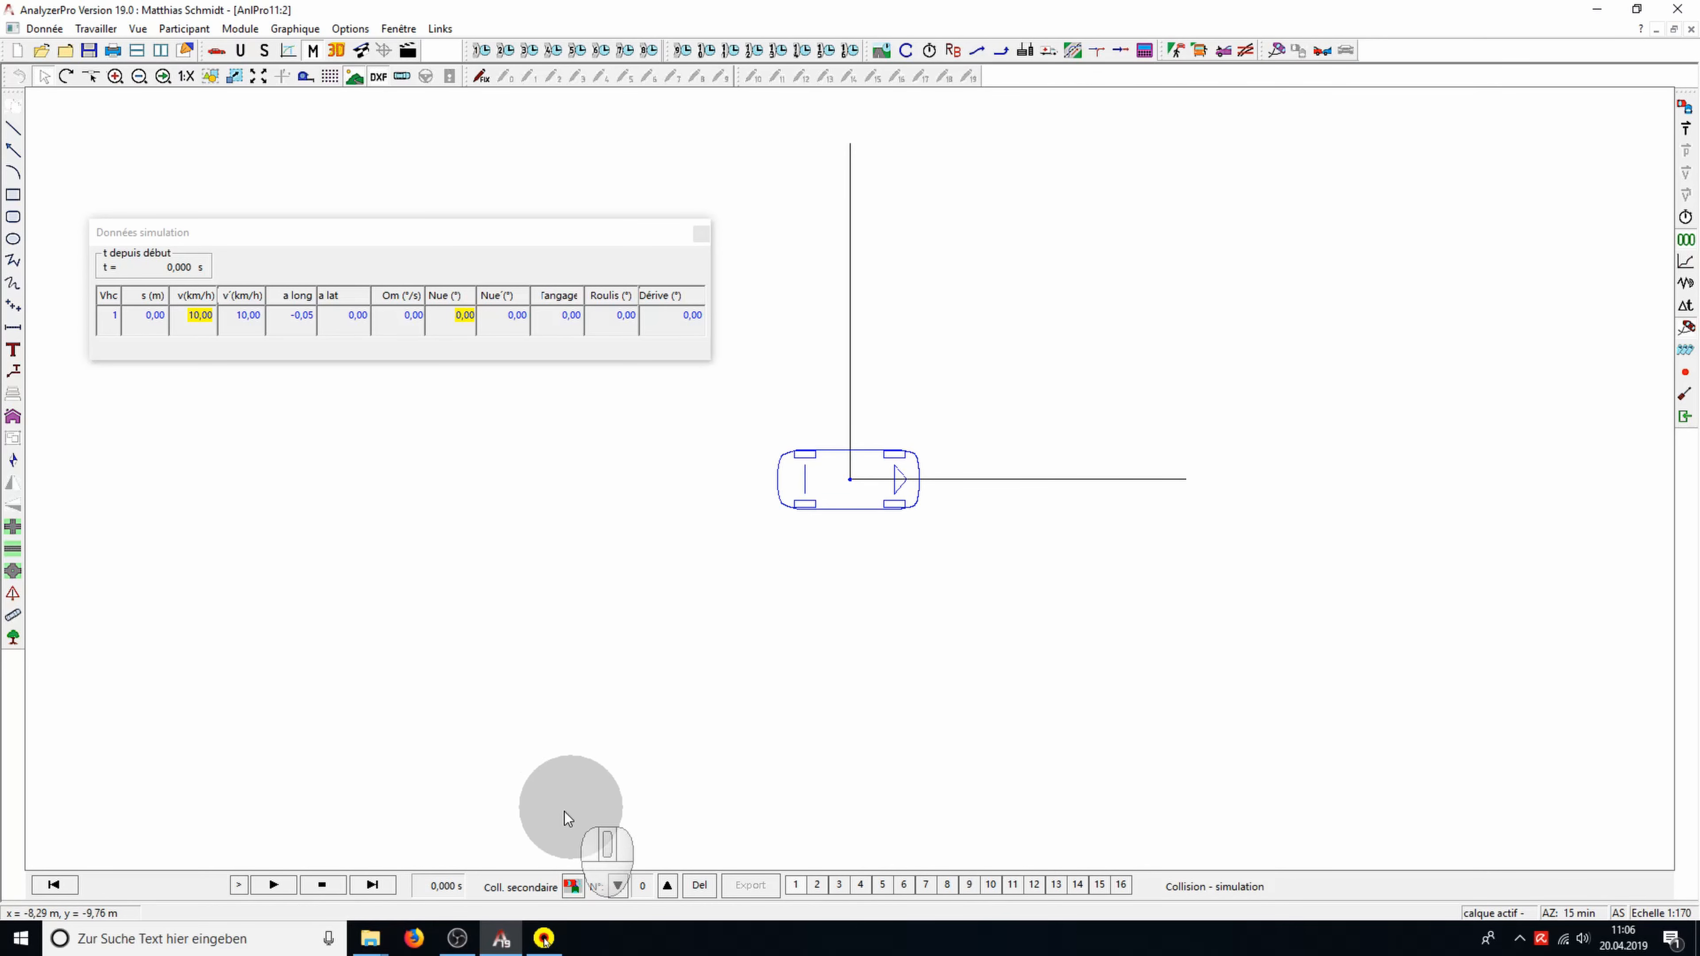
Run the simulation with the new acceleration and braking phases and display the vehicle's stroboscopic positions.
click(283, 885)
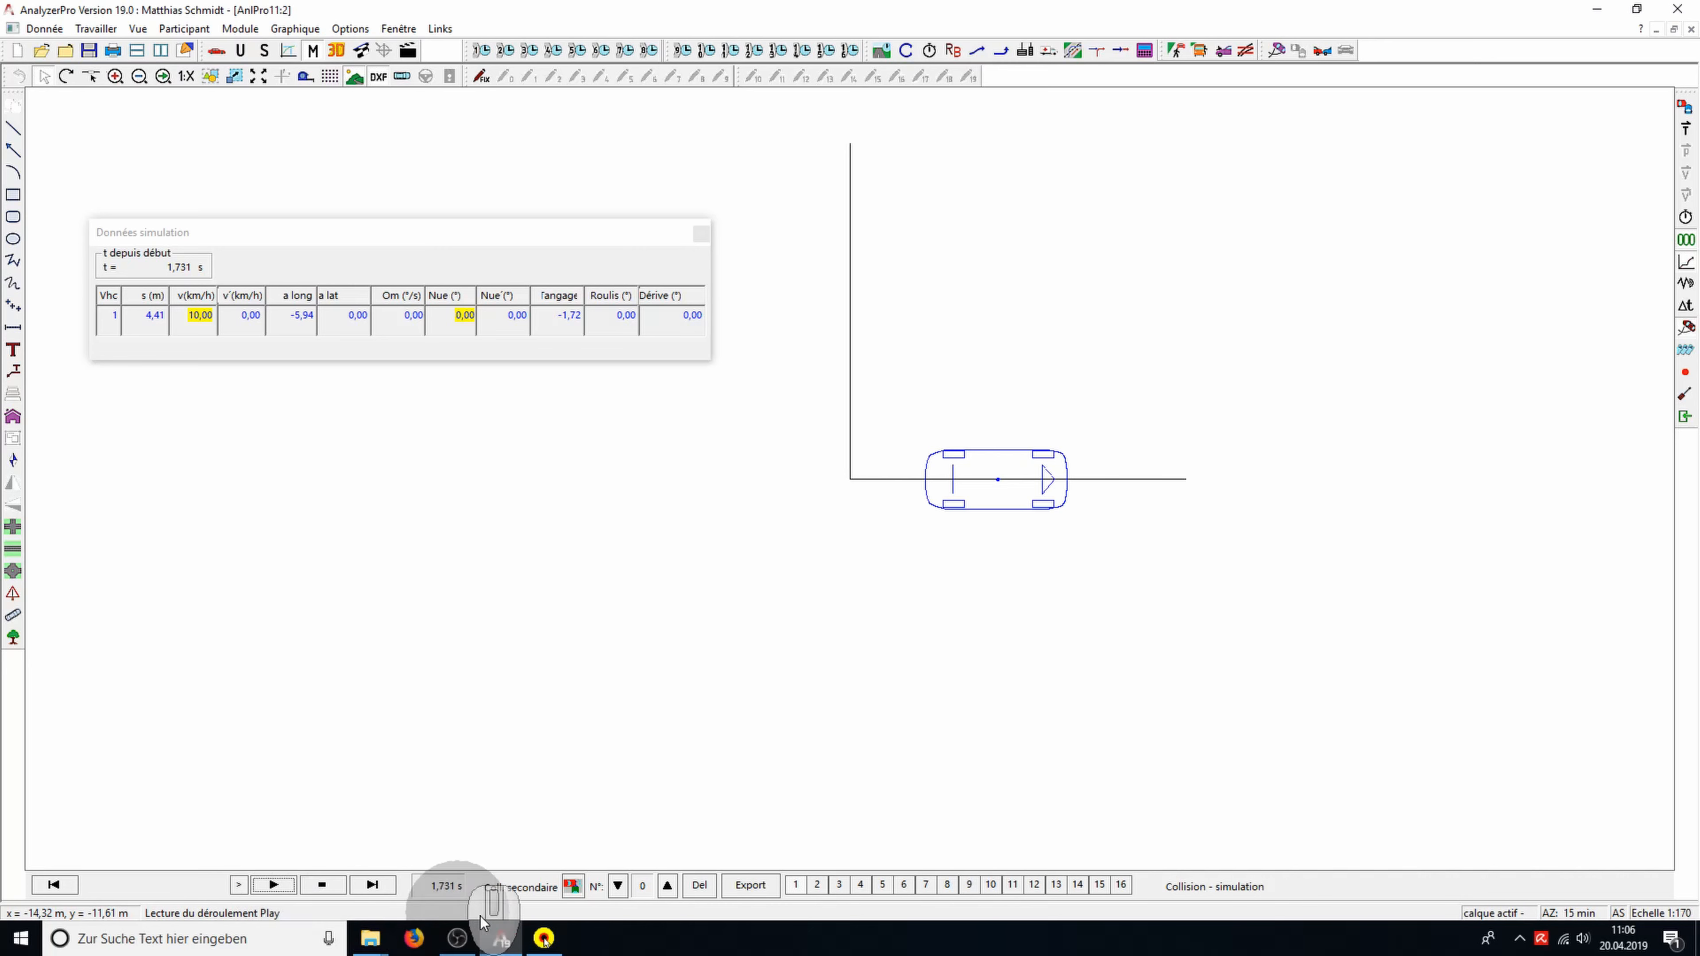
click(1686, 350)
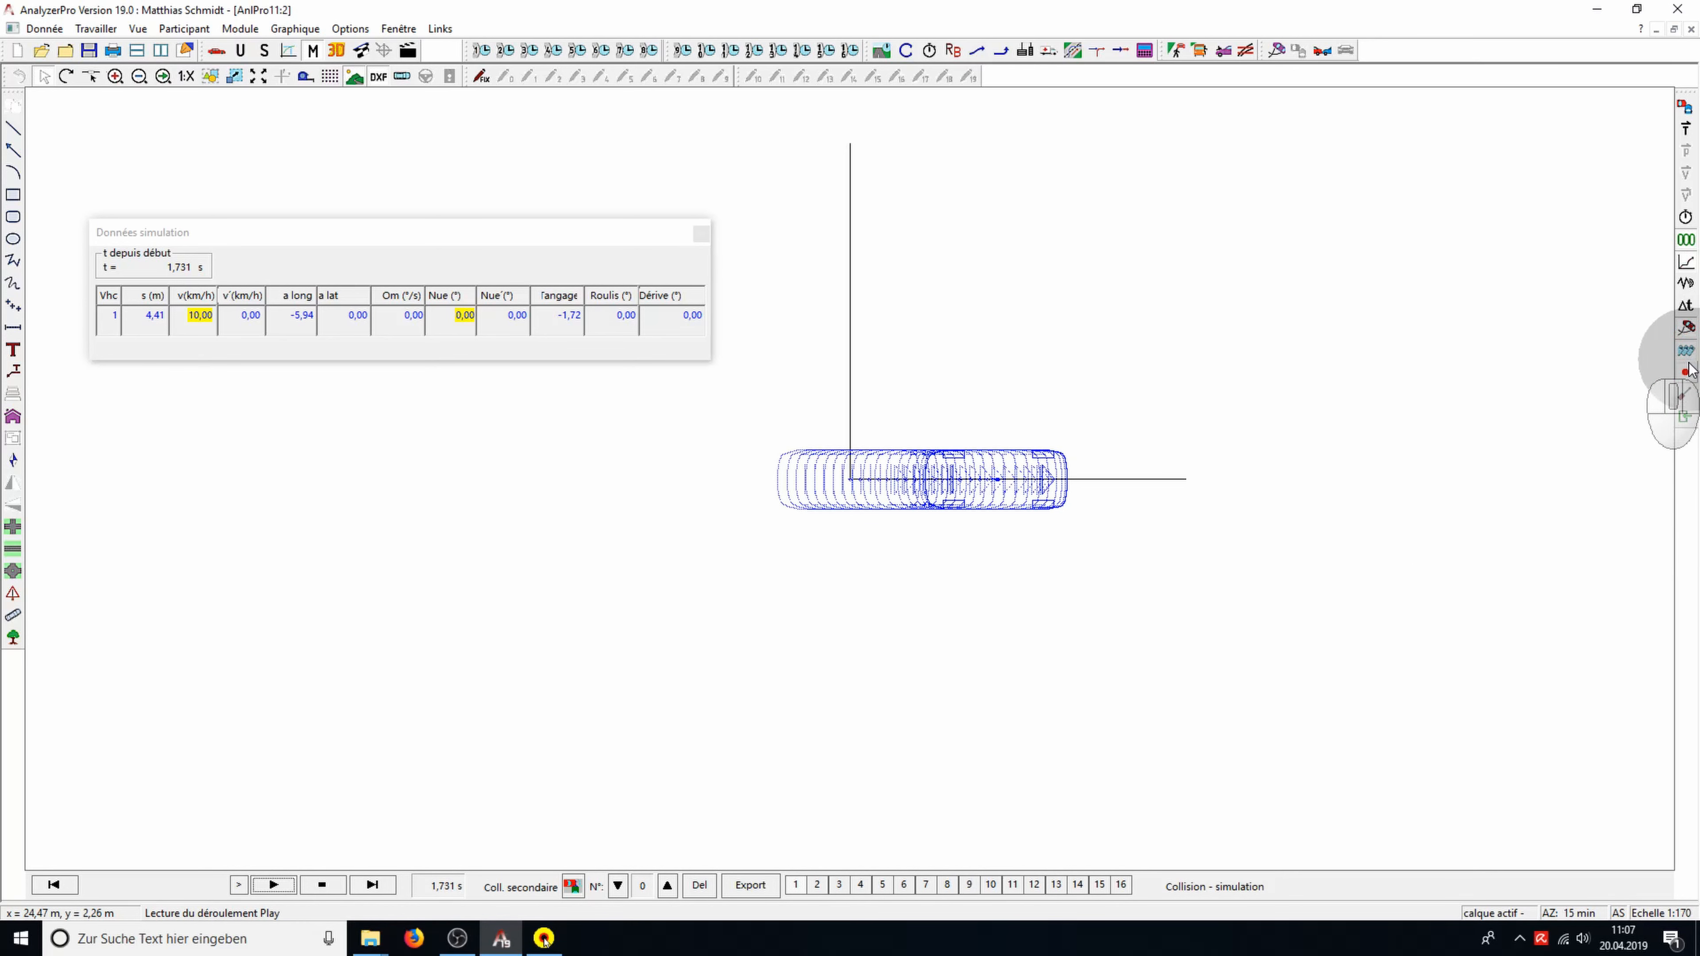
Set the stroboscopic display interval to 0.3 s in the simulation settings.
click(1685, 396)
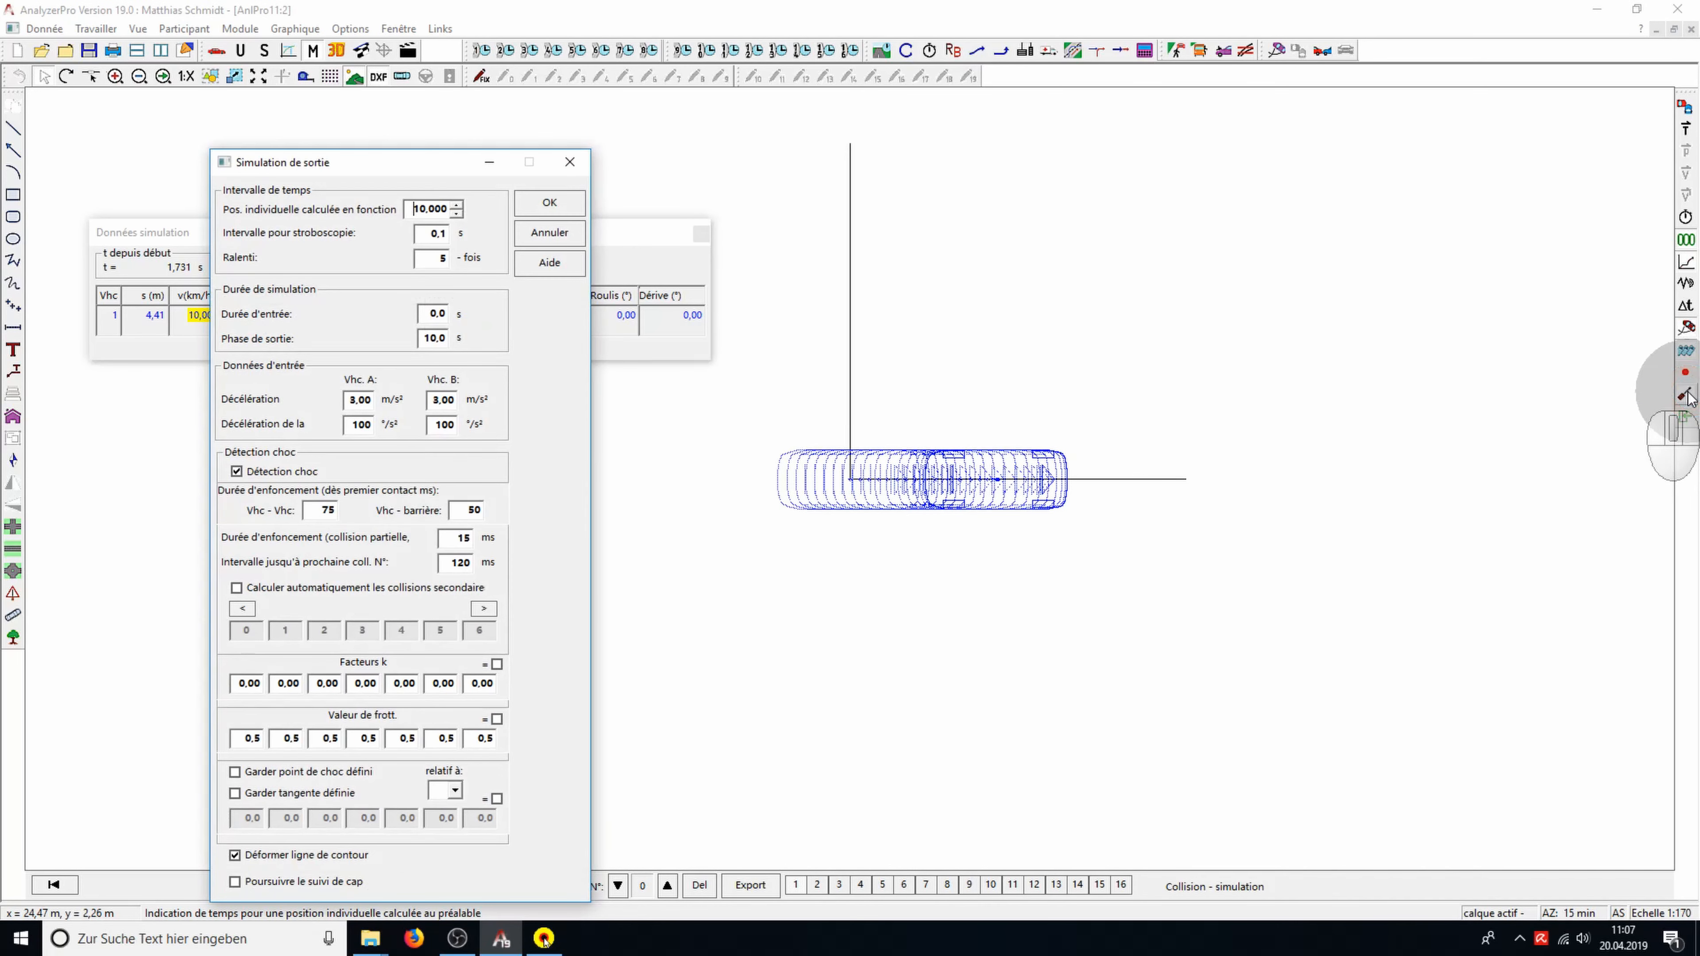
click(440, 234)
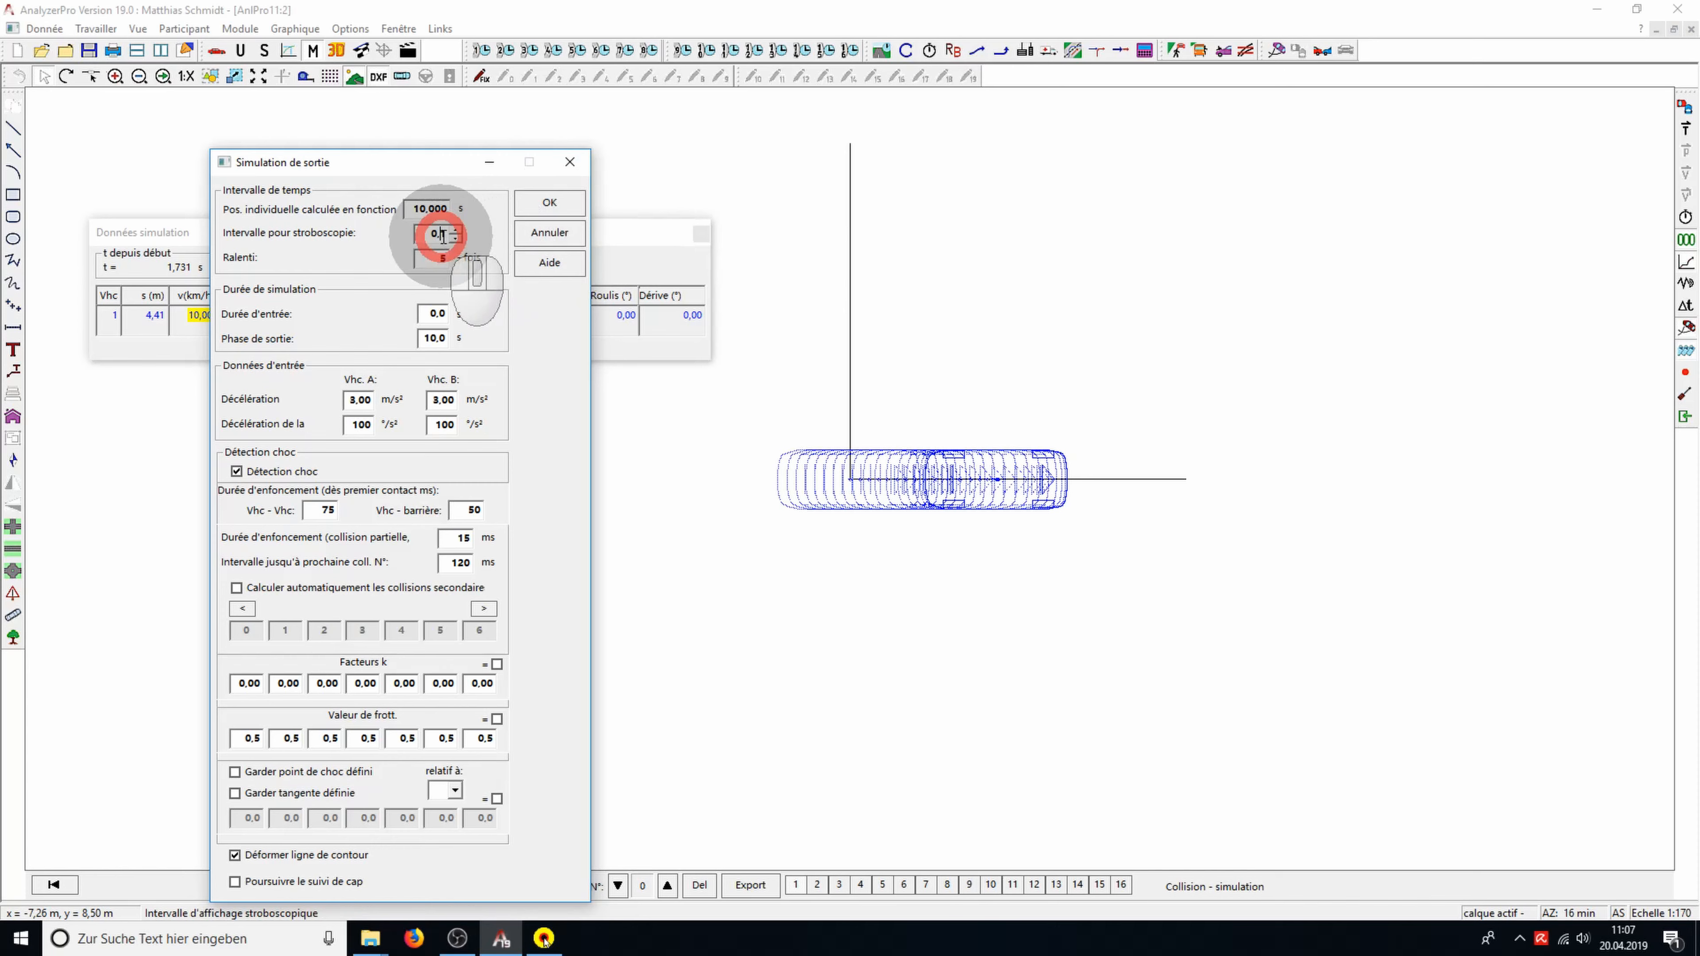
click(459, 230)
click(458, 229)
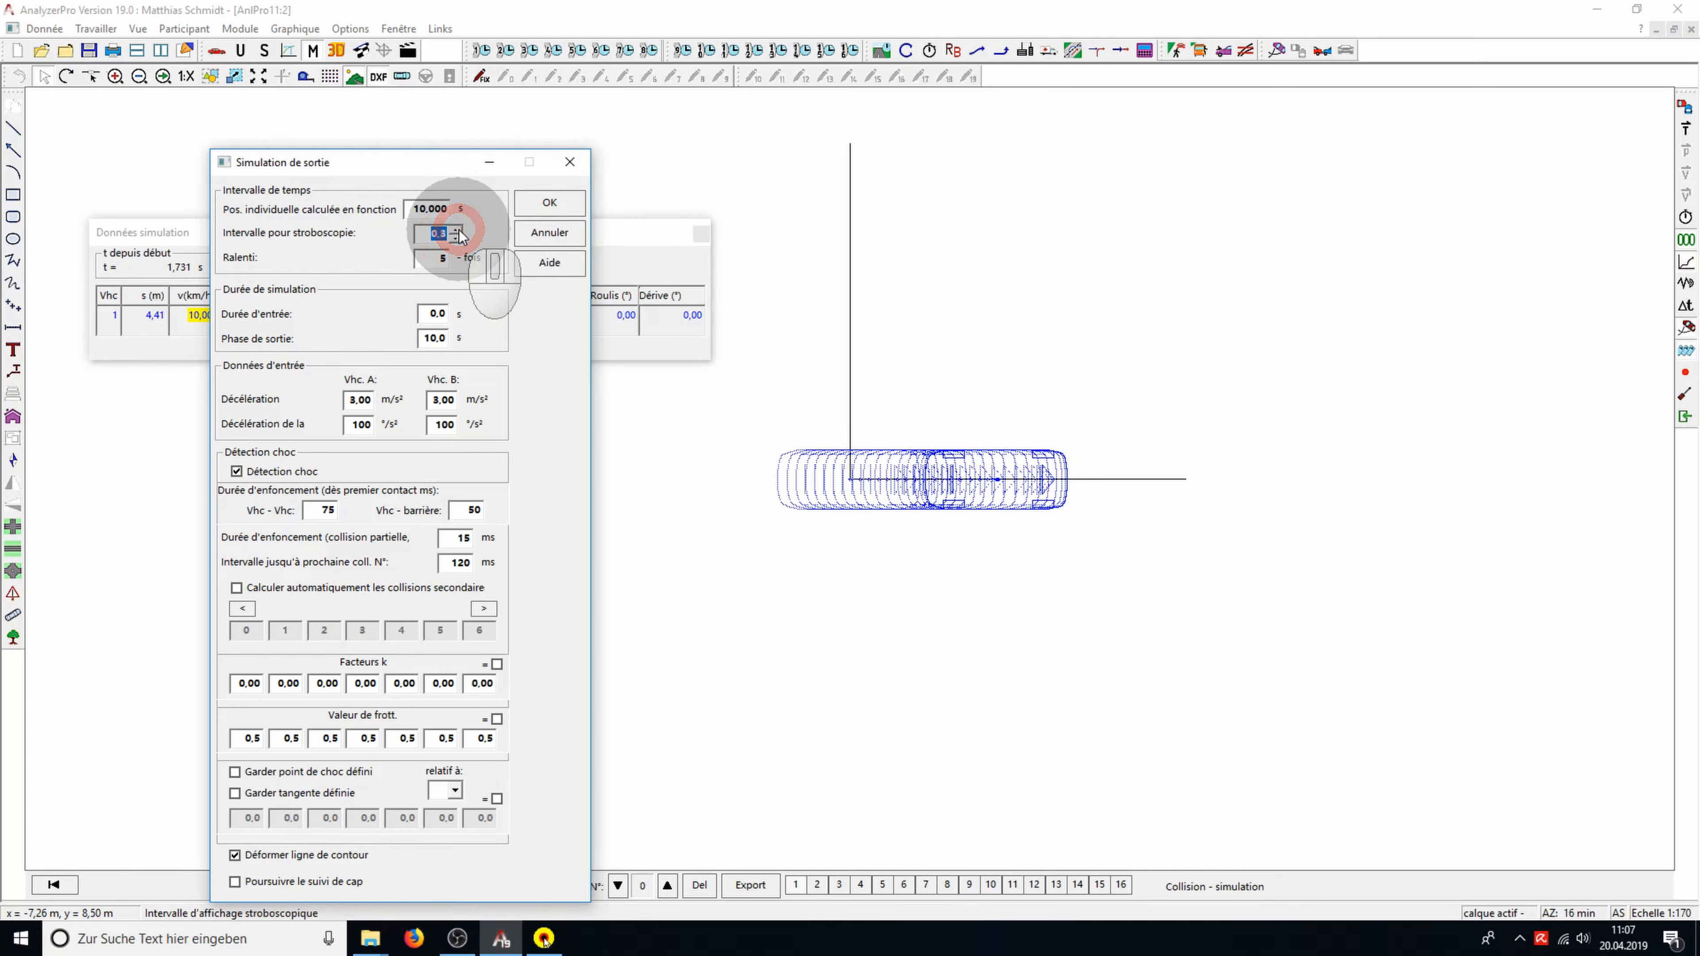
click(437, 258)
click(549, 203)
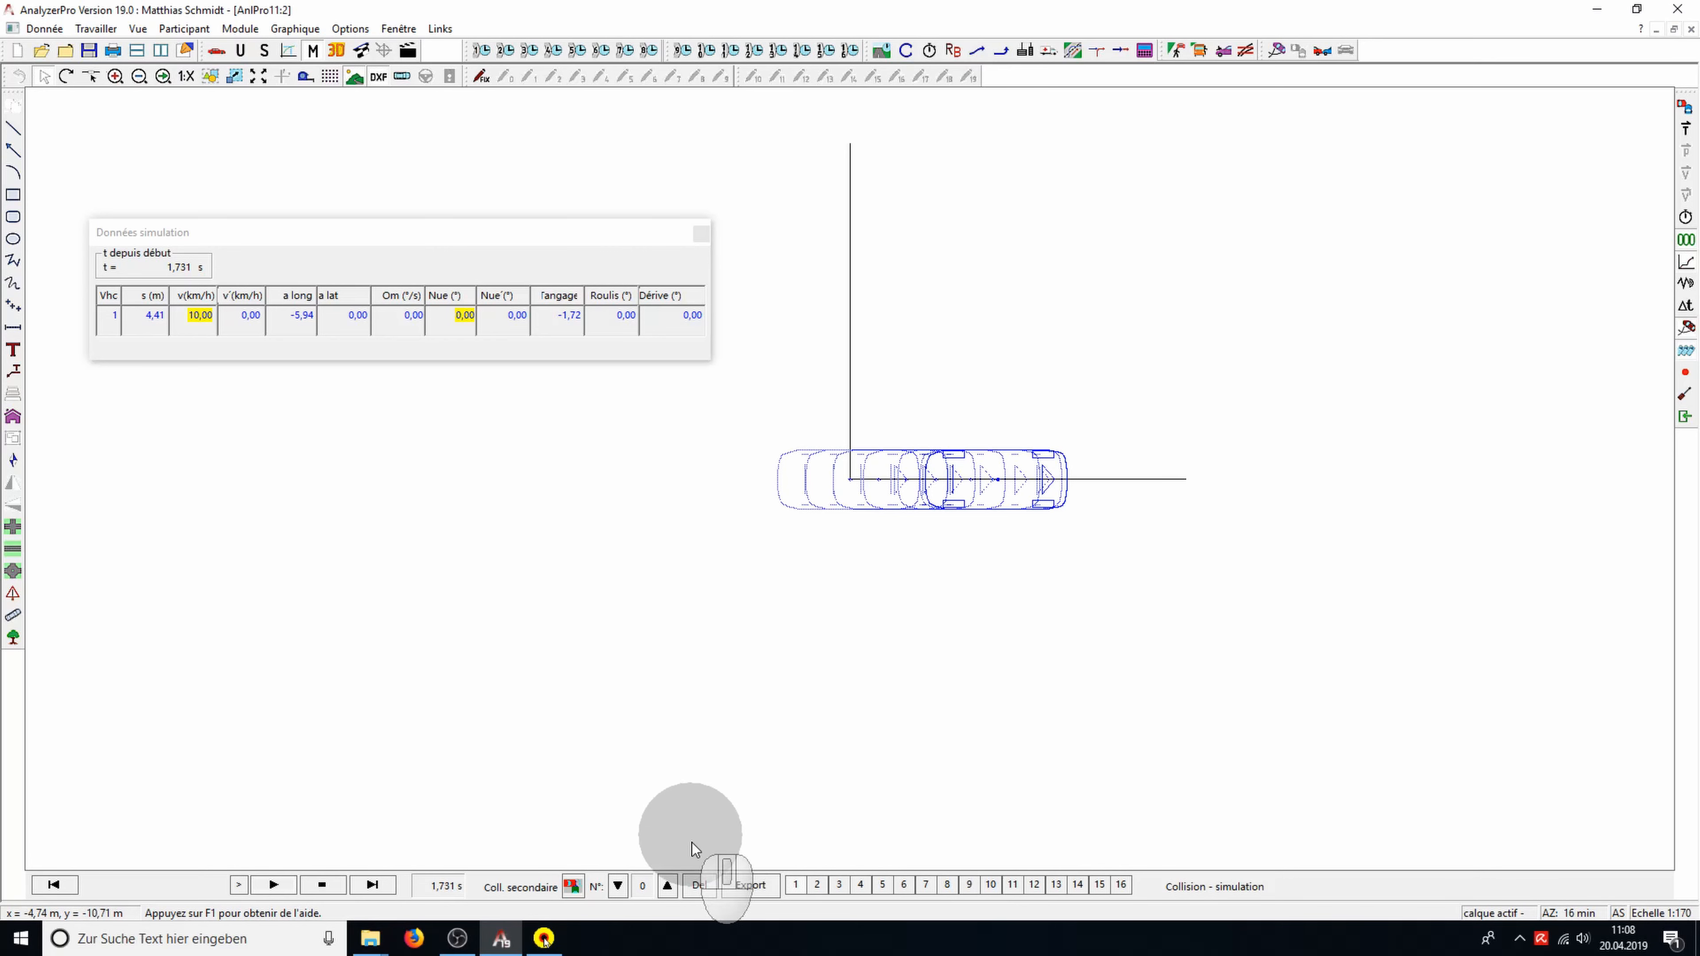
Export the simulated movement to the kinematics, leave the collision module and play the exported motion.
click(745, 884)
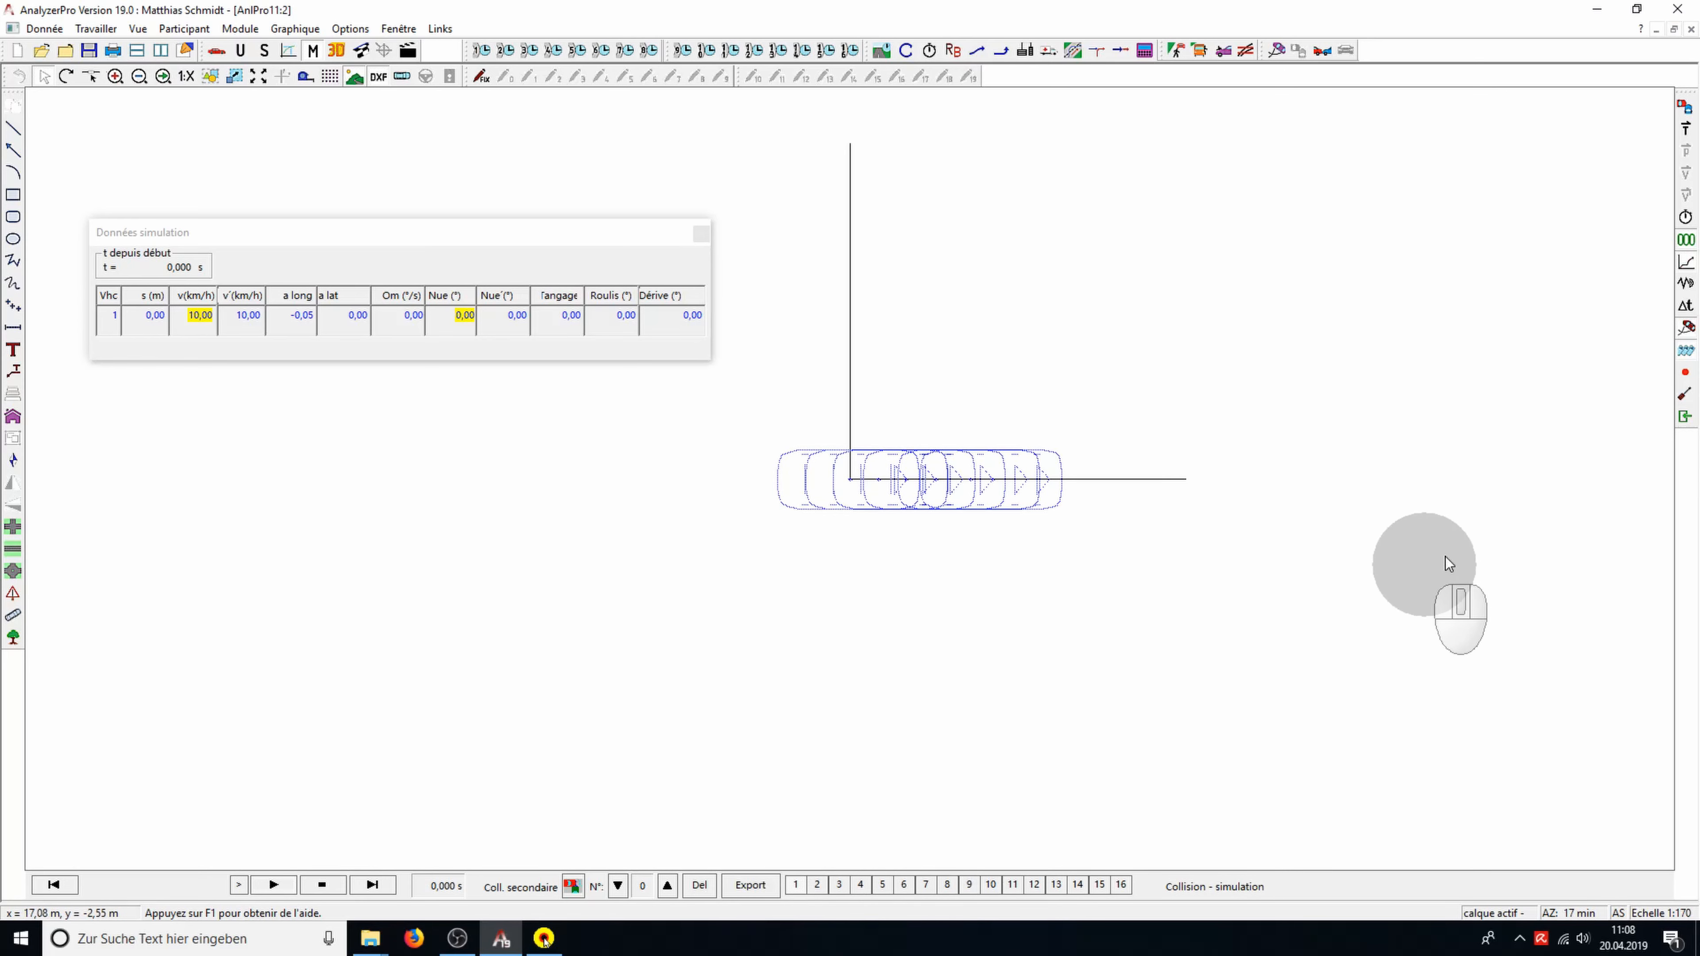
click(1686, 419)
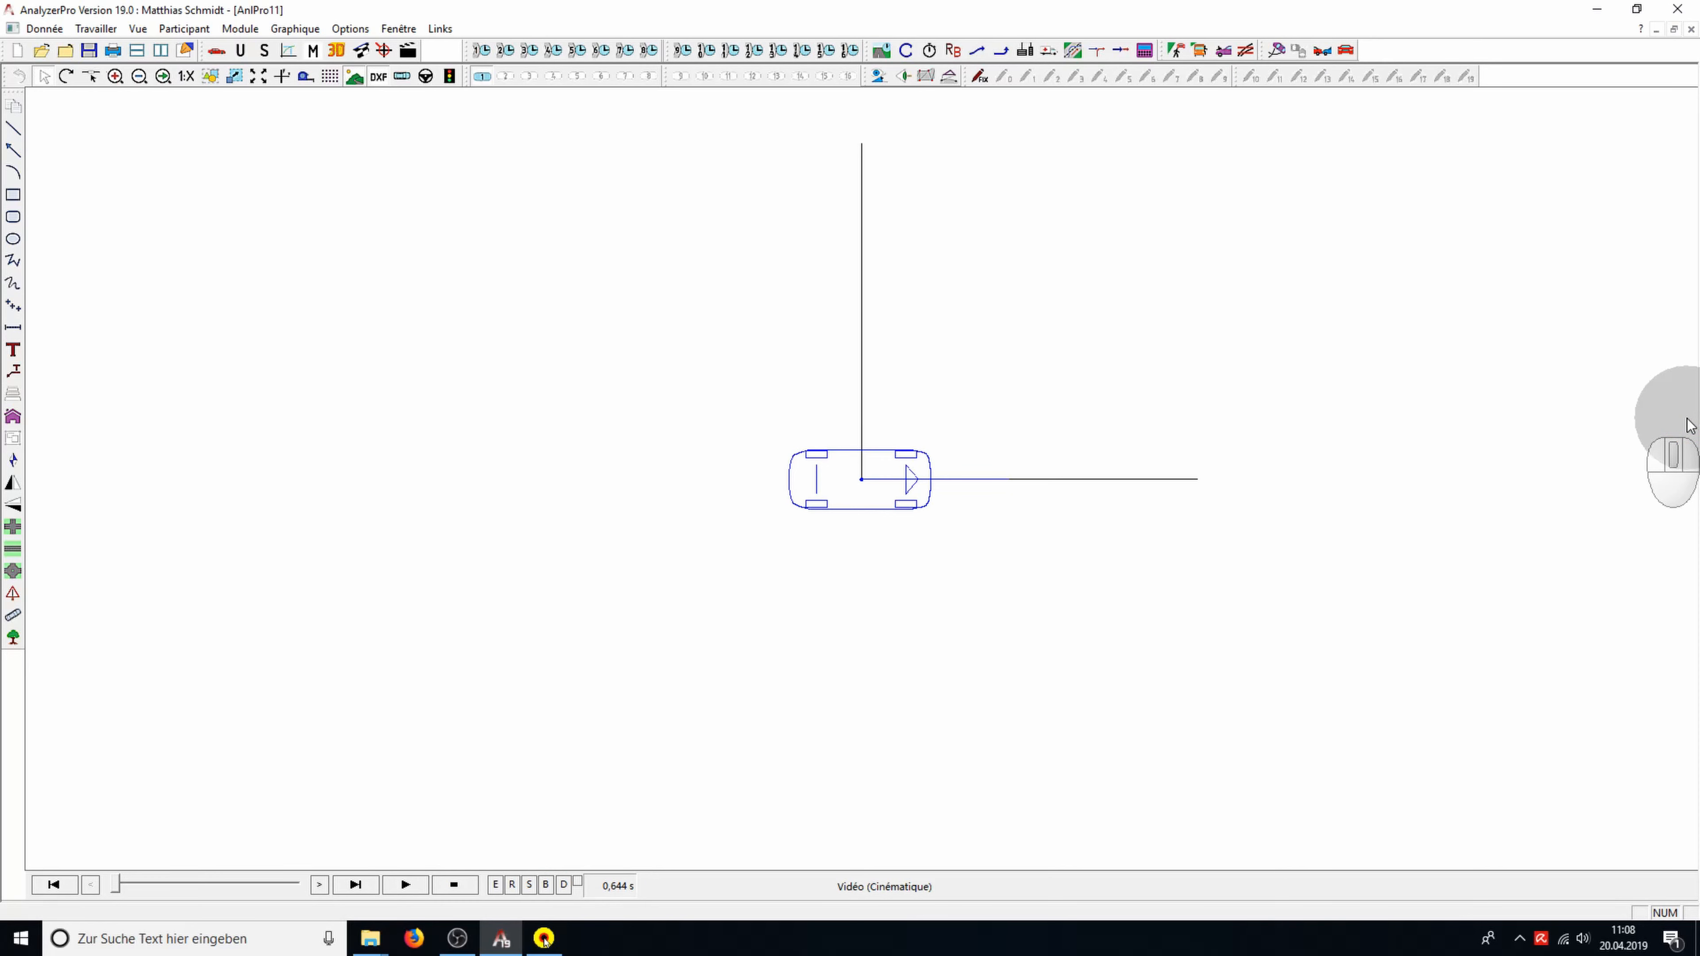
click(406, 884)
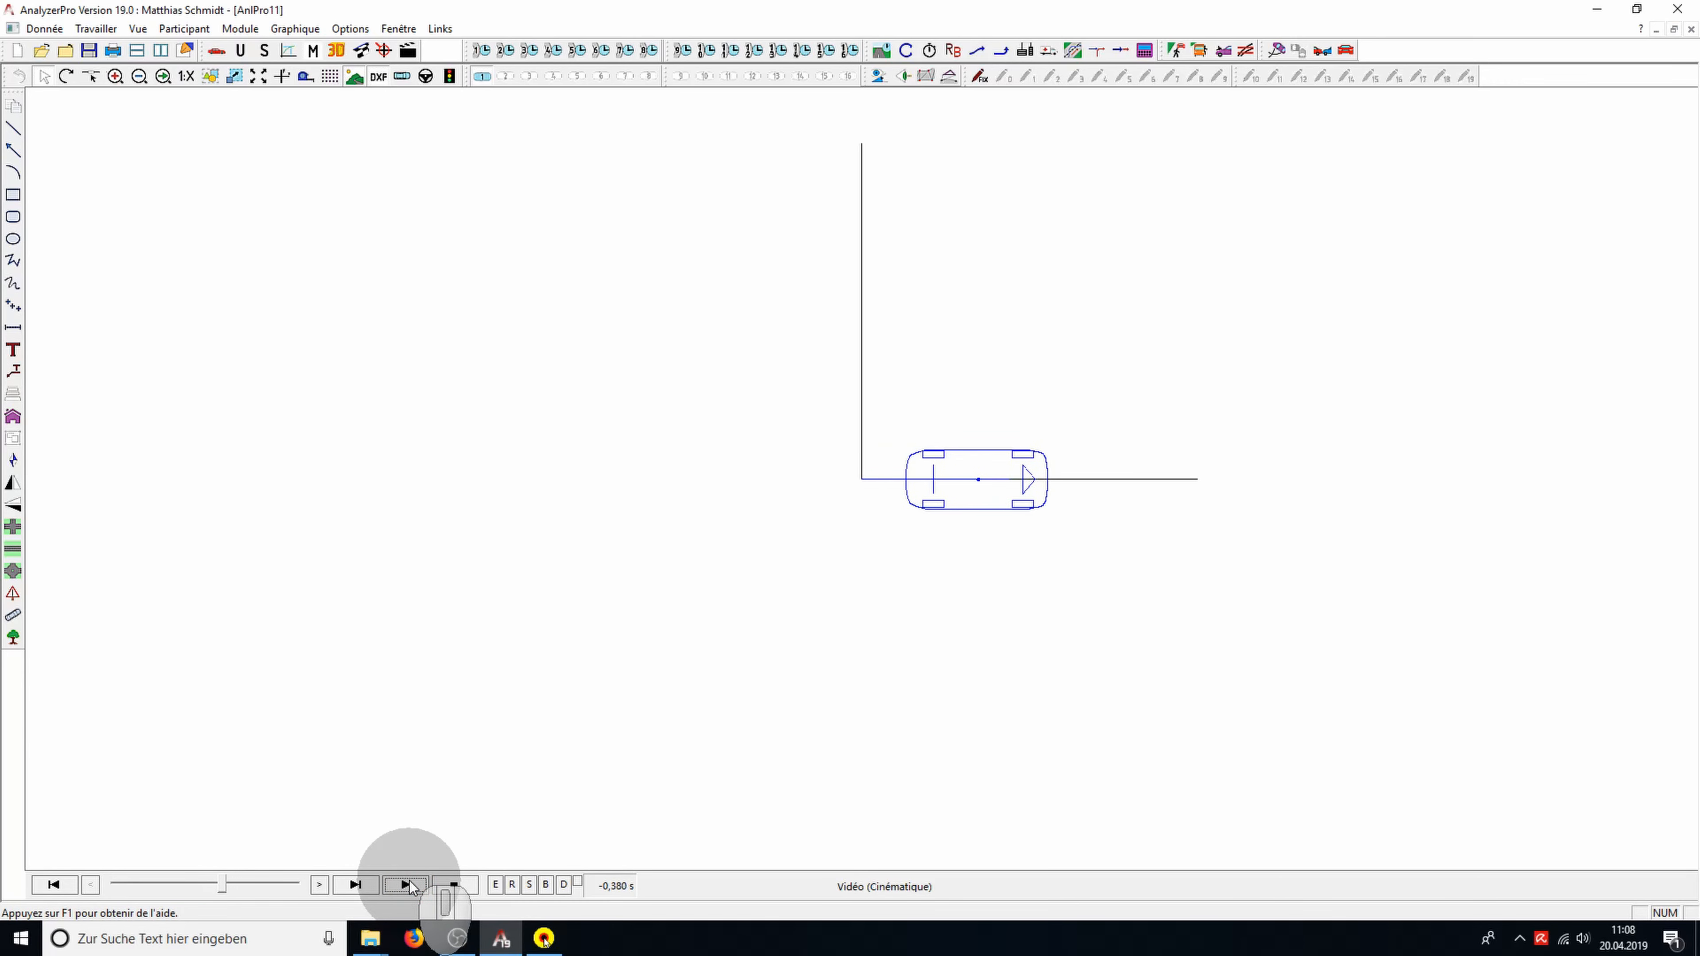
Inspect vehicle 1's distance-time data for the exported phases, then close it.
click(480, 50)
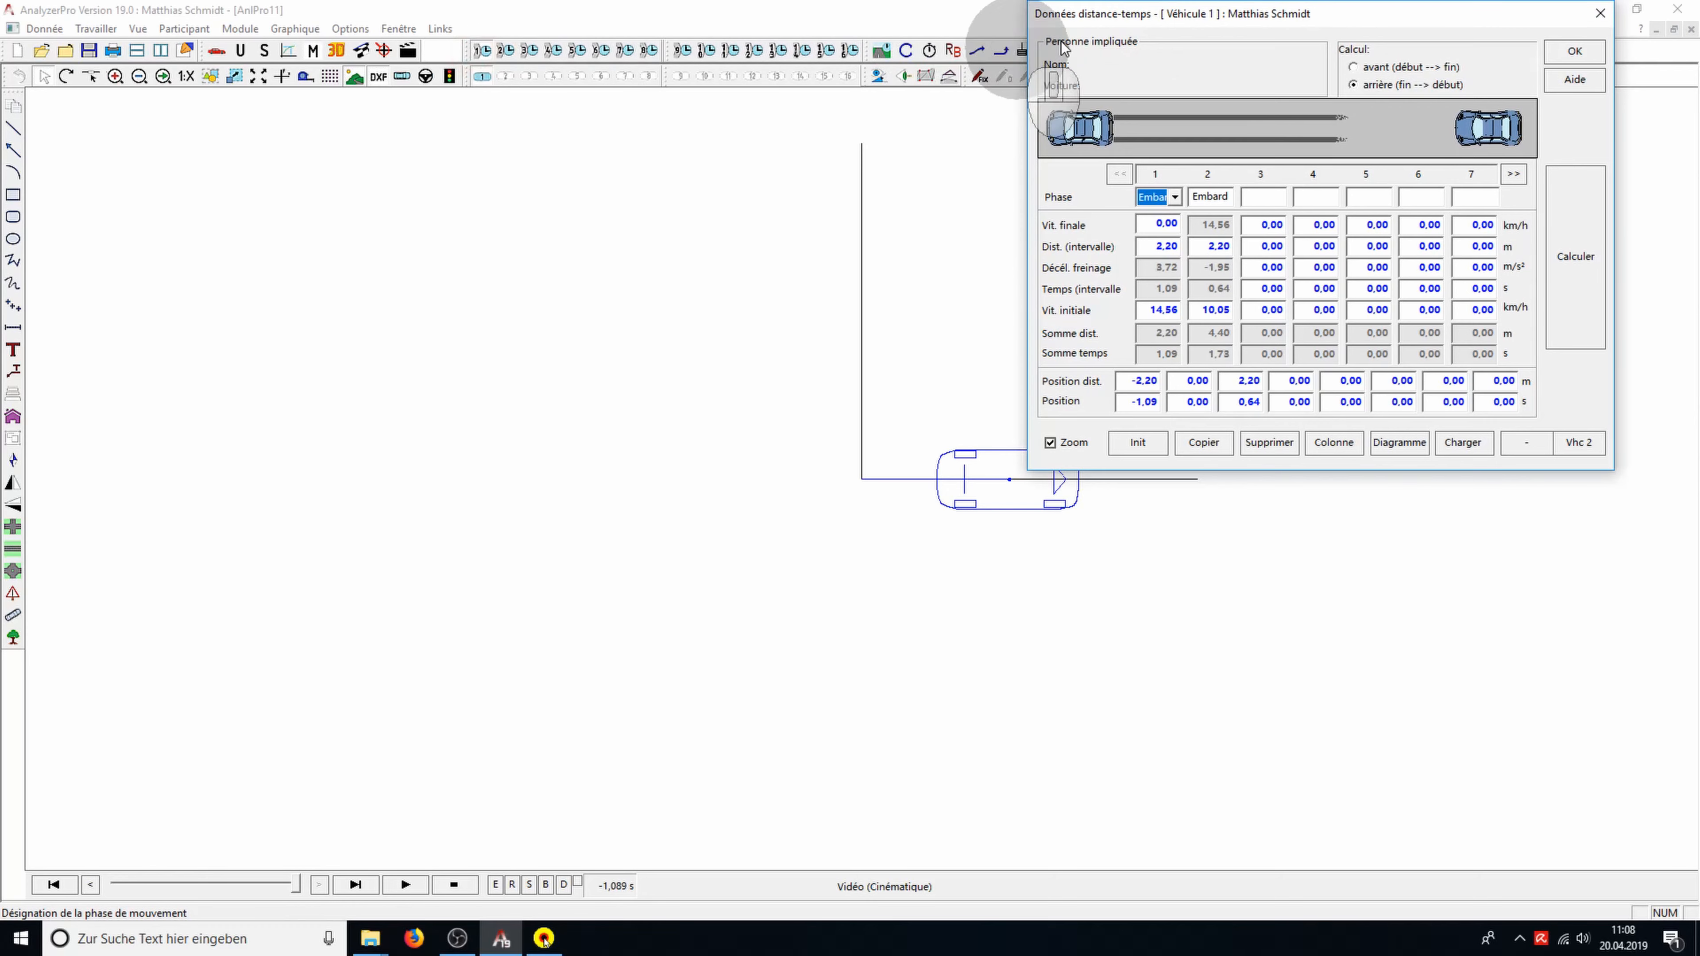
drag(1361, 9, 556, 248)
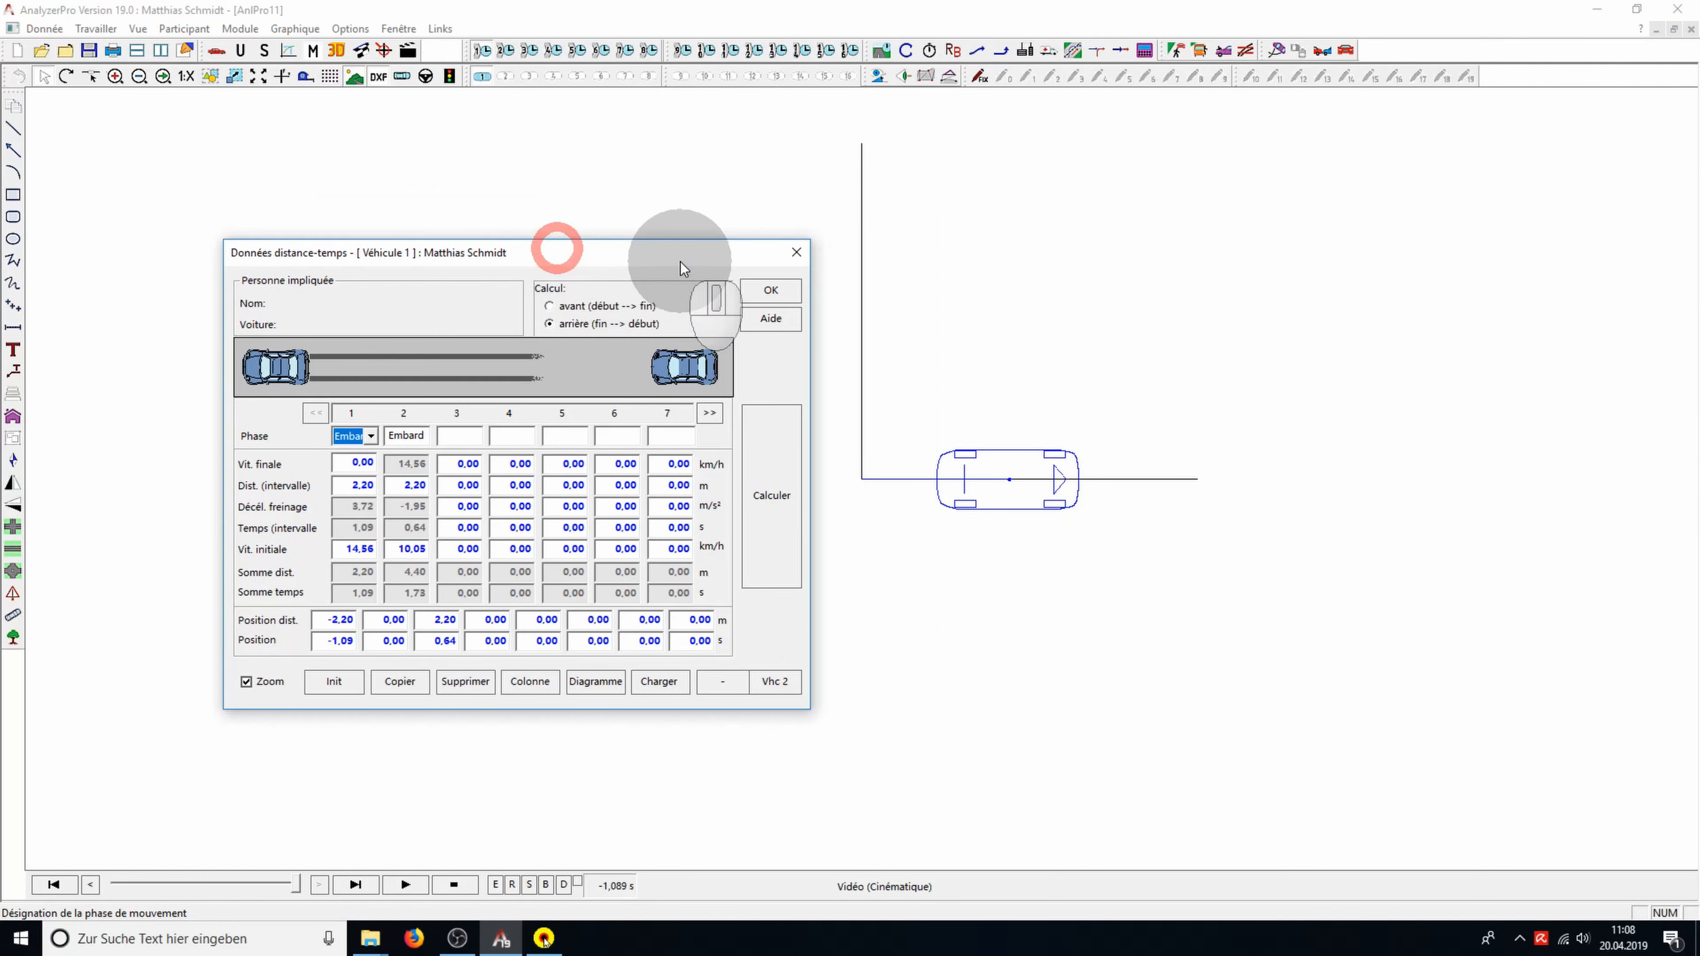
click(795, 253)
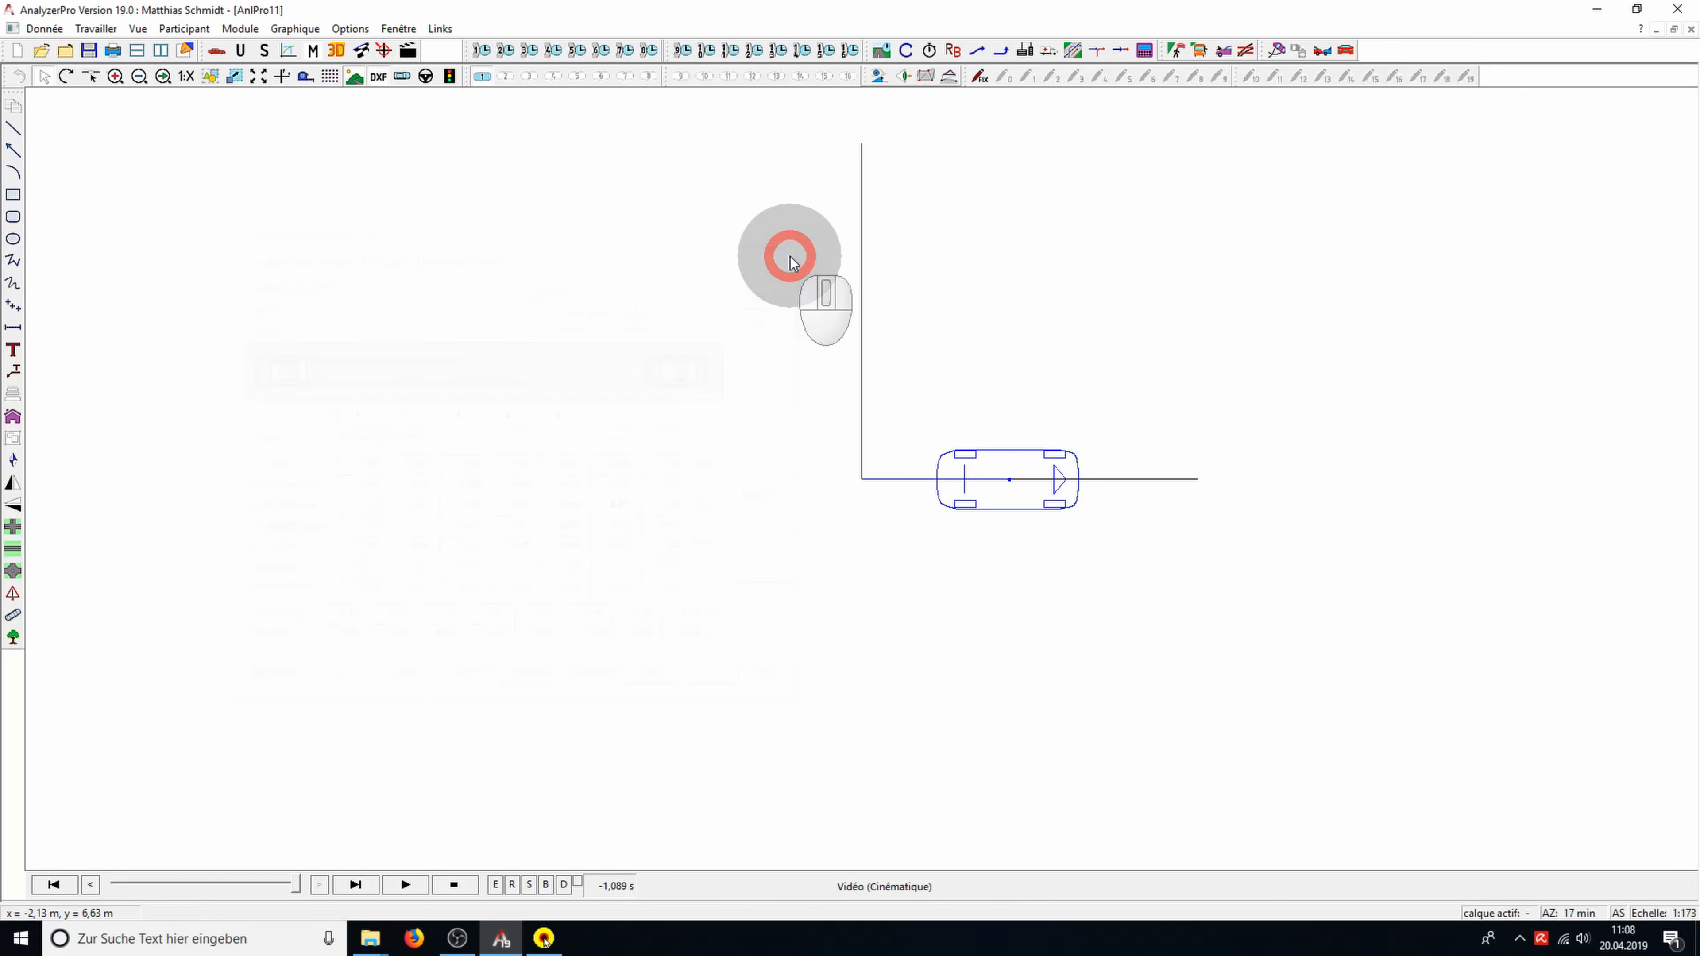